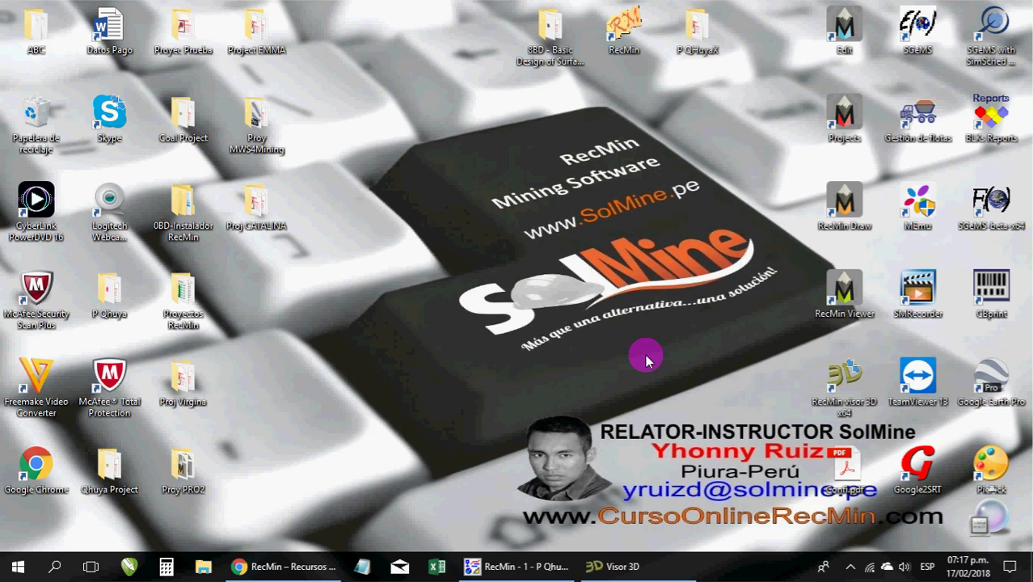
- Restore the P QhuyaX project window showing the Topo Qhuya and Topo Tajo surfaces
left_click(529, 576)
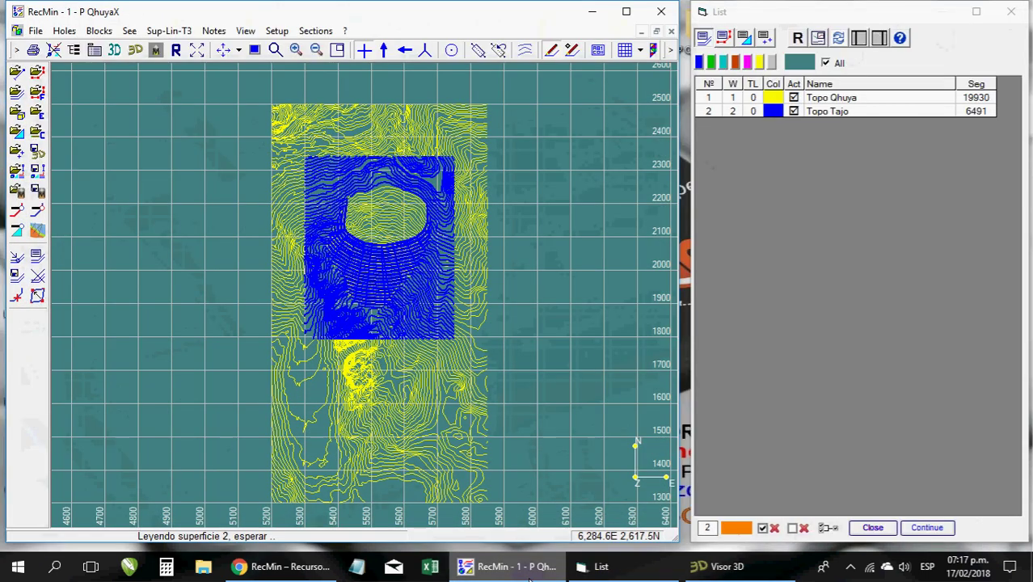
left_click(793, 111)
left_click(797, 38)
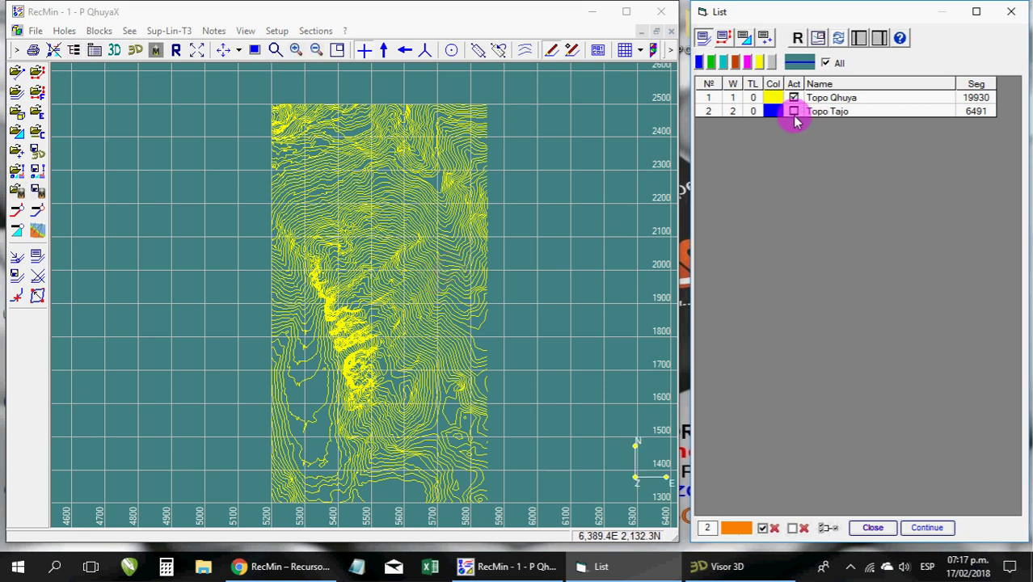
left_click(794, 111)
left_click(794, 97)
left_click(797, 38)
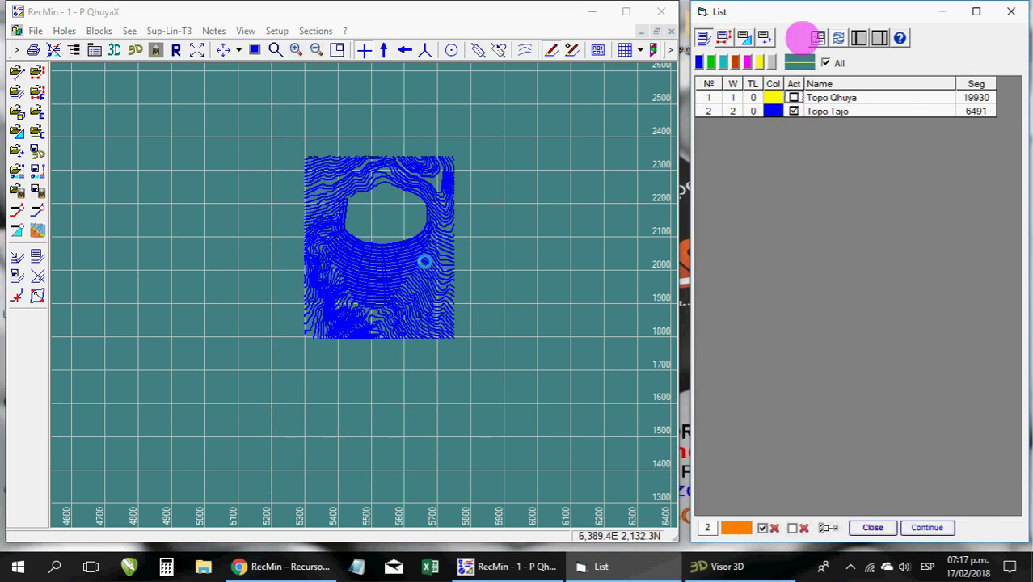
left_click(793, 97)
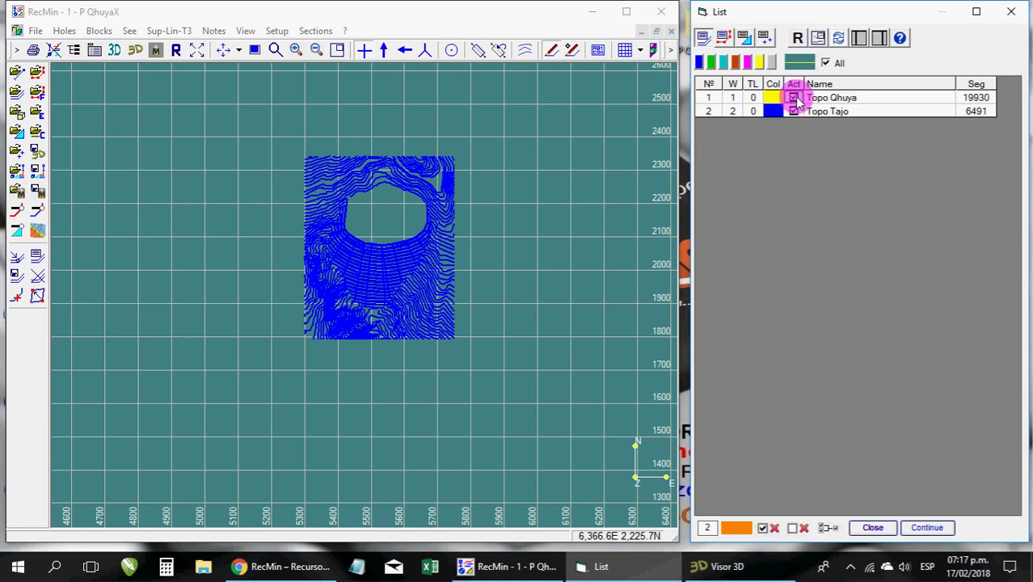
left_click(797, 38)
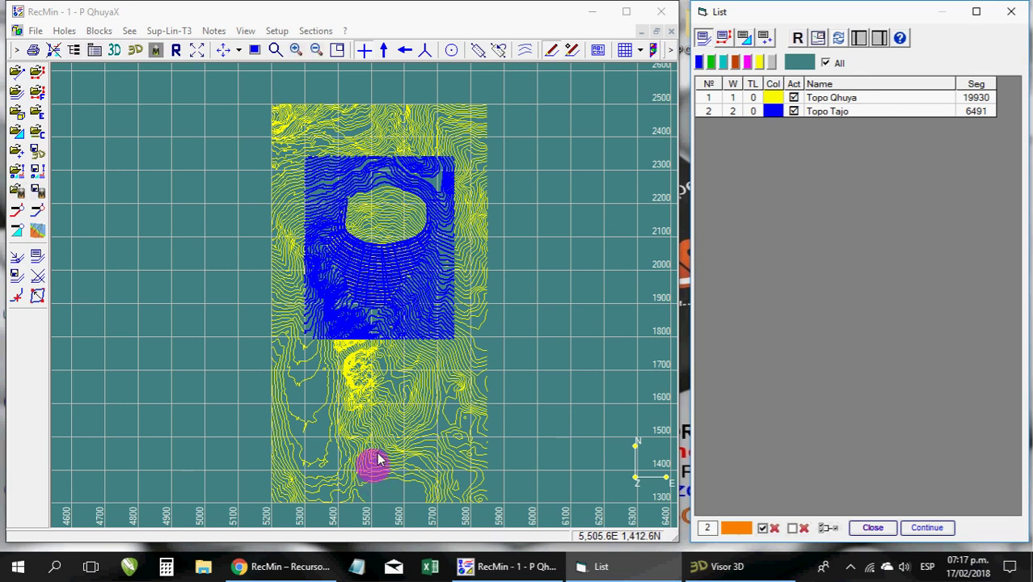
- Trace a rectangular boundary line around the pit, accepting default Z and slope, named Línea Actualización
left_click(556, 48)
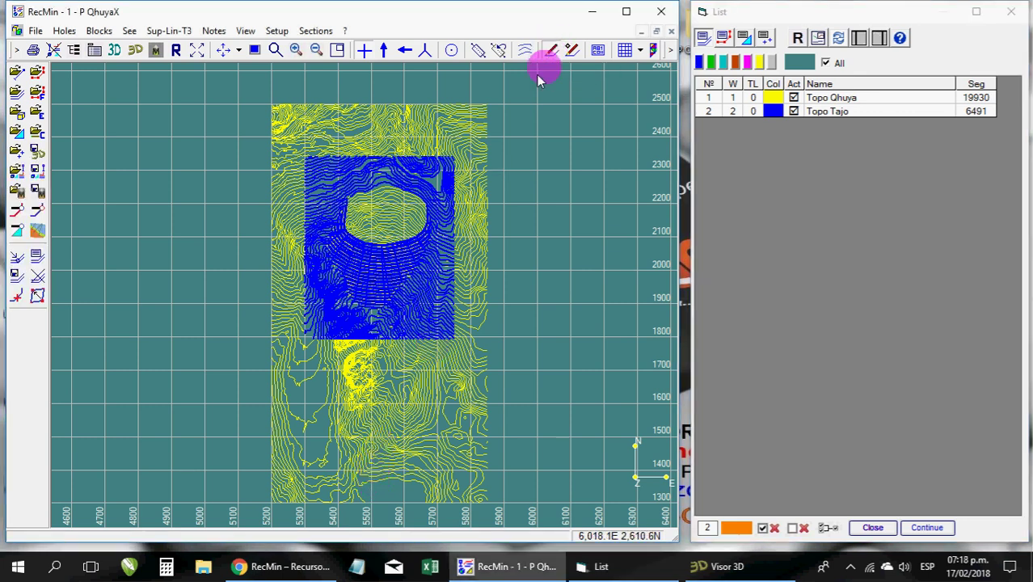
left_click(450, 179)
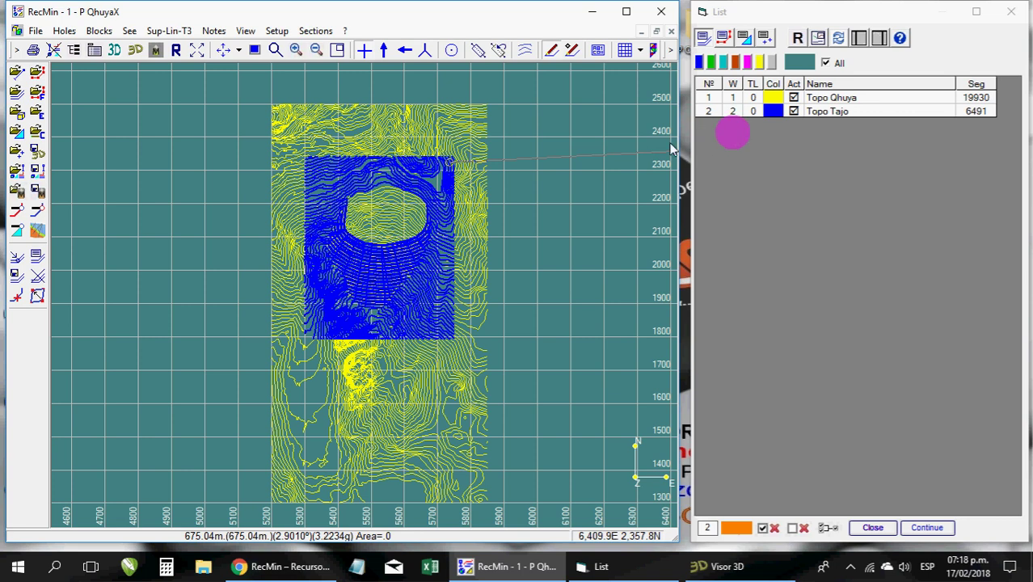
left_click(369, 161)
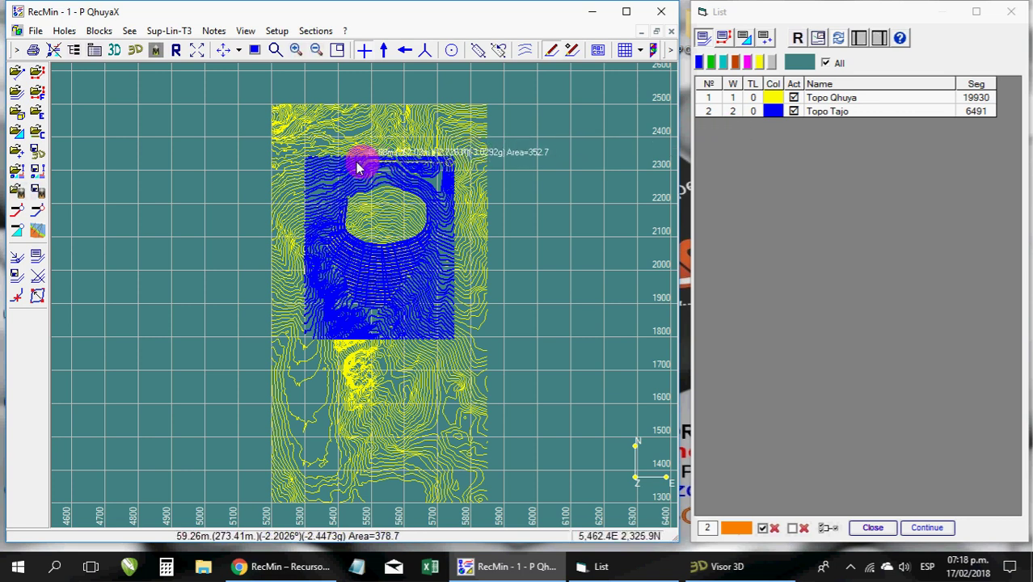
mouse_move(359, 168)
left_mouse_down()
mouse_move(307, 161)
mouse_move(298, 261)
mouse_move(315, 234)
mouse_move(307, 224)
mouse_move(304, 337)
mouse_move(309, 325)
mouse_move(370, 339)
mouse_move(447, 337)
mouse_move(451, 170)
left_mouse_up()
right_click(449, 166)
left_click(489, 176)
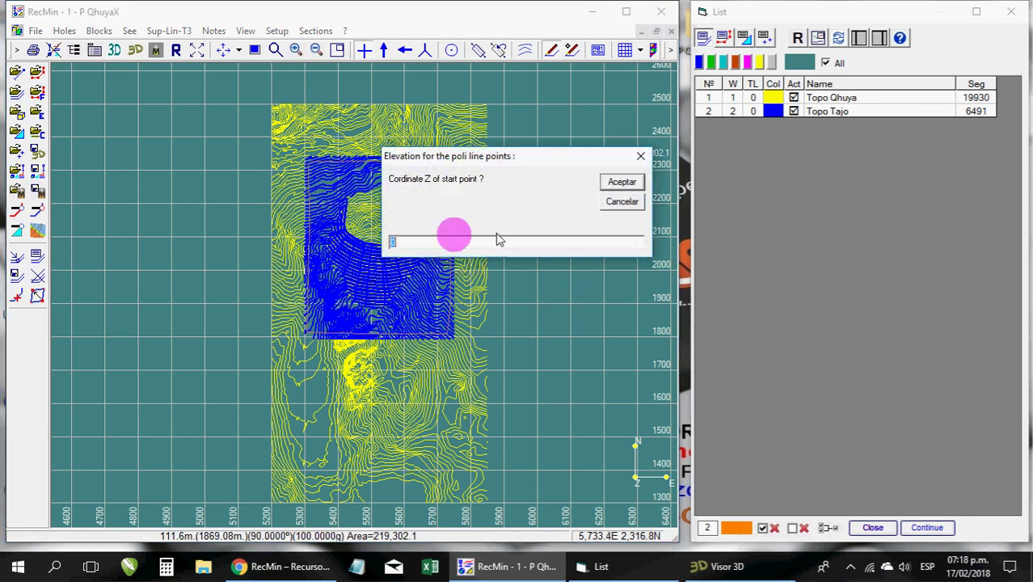
left_click(622, 185)
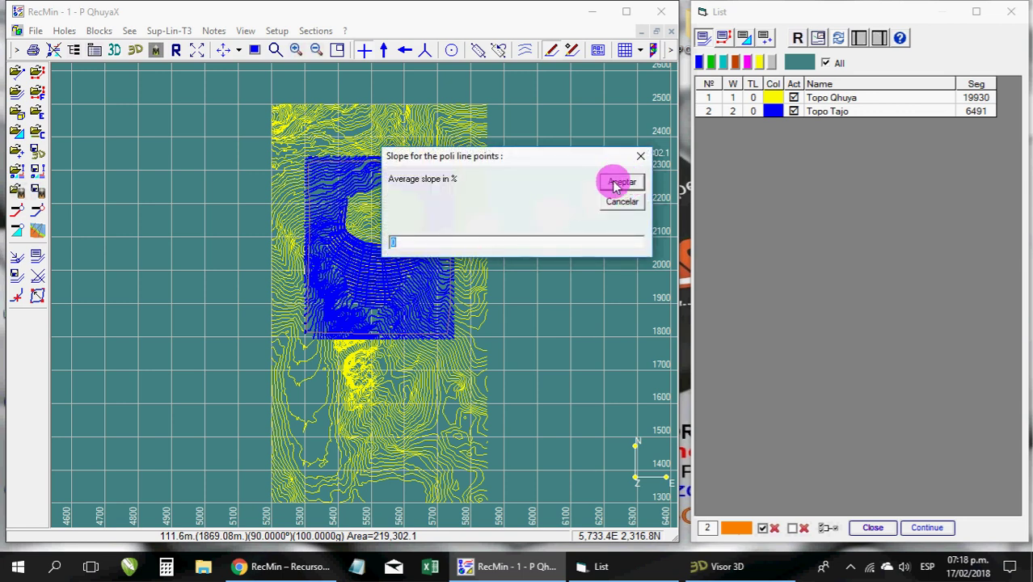
left_click(619, 180)
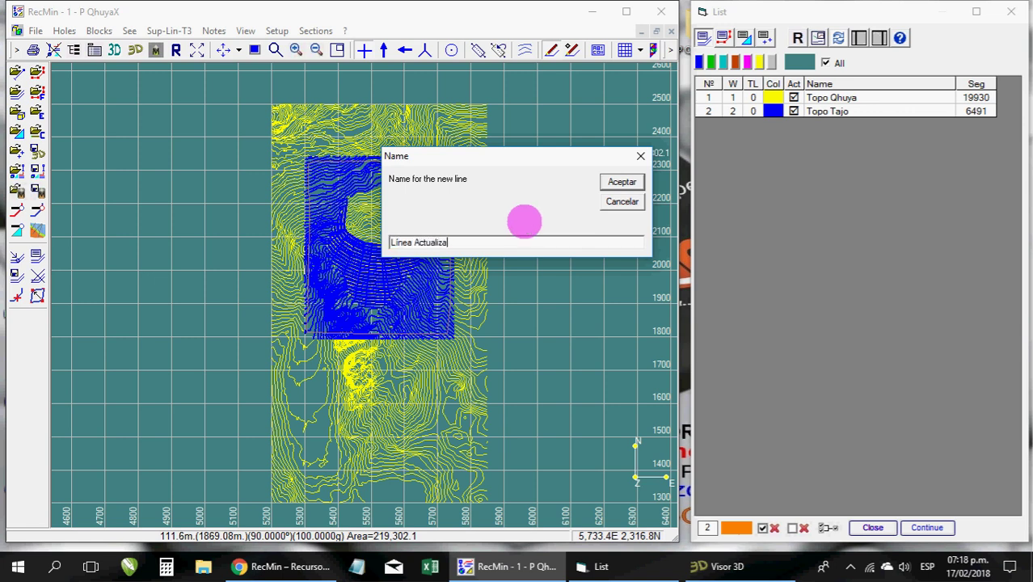
left_click(620, 180)
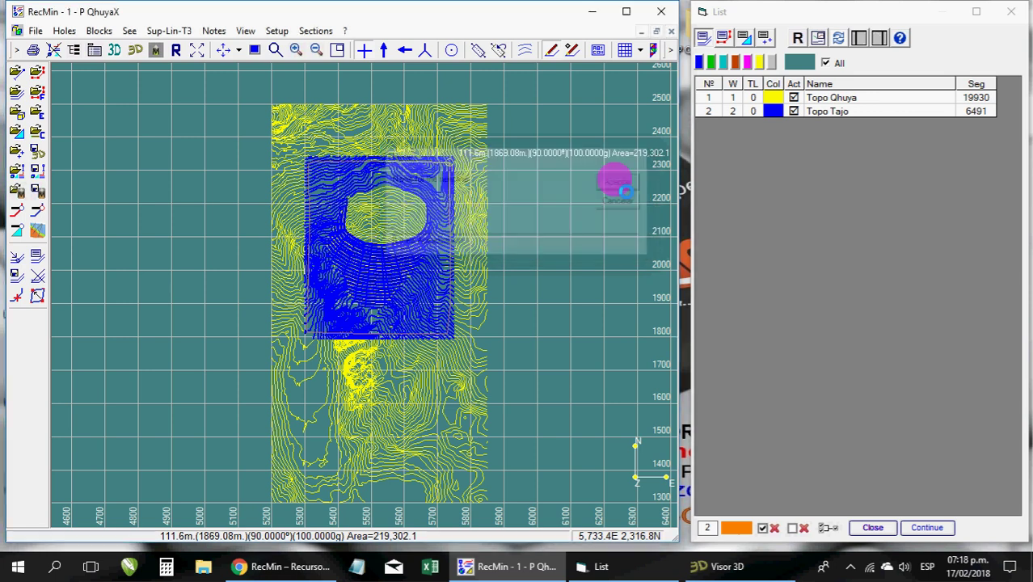
left_click(177, 50)
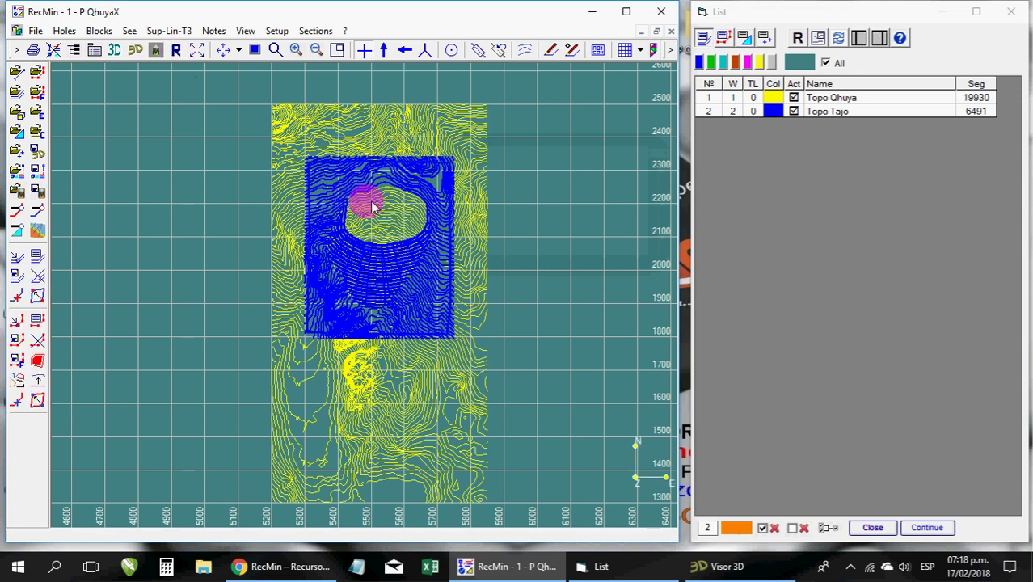
- Recolour the Línea Actualización line red in the lines list and redraw the map
left_click(724, 39)
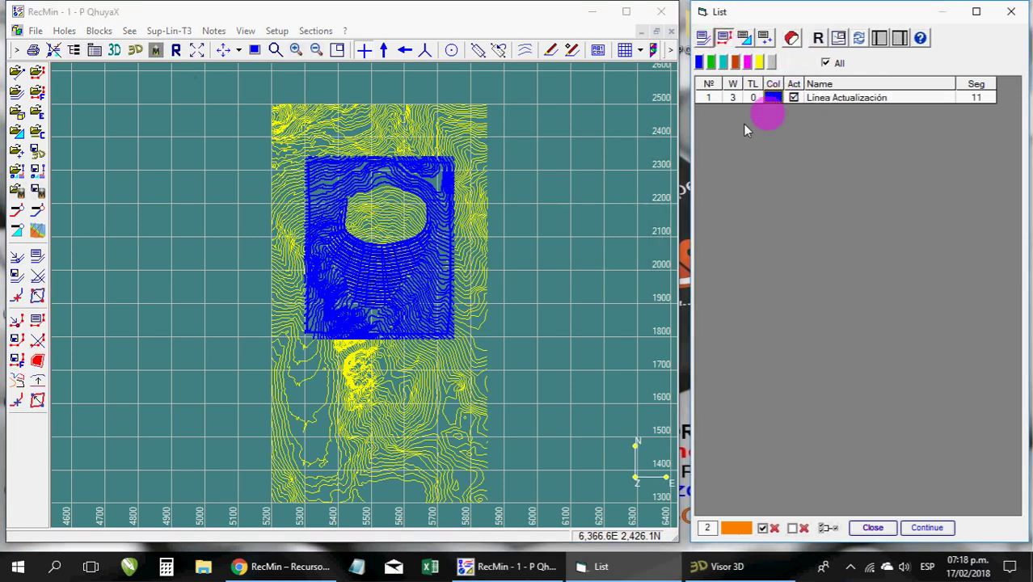
left_click(772, 98)
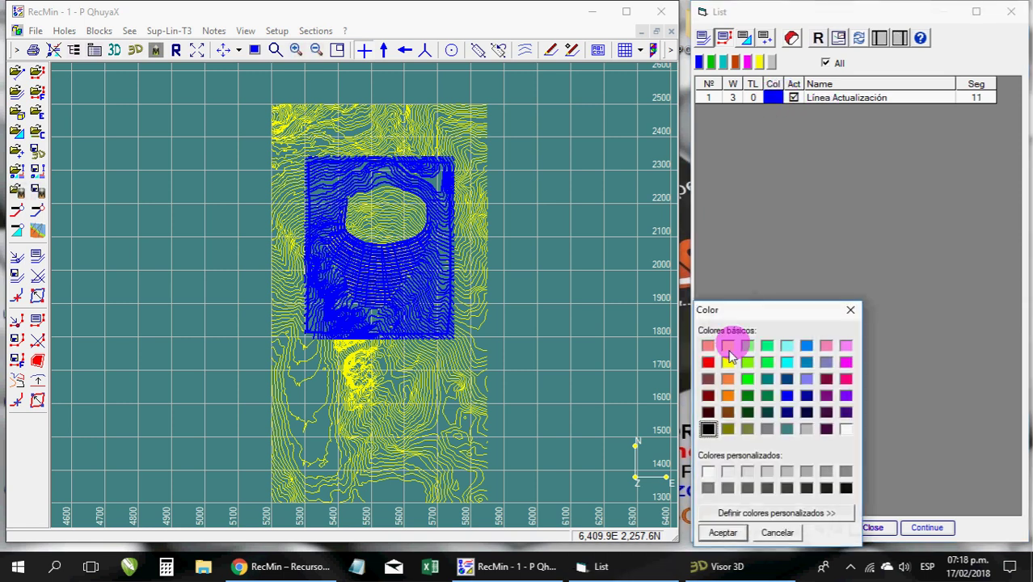
left_click(708, 363)
left_click(722, 535)
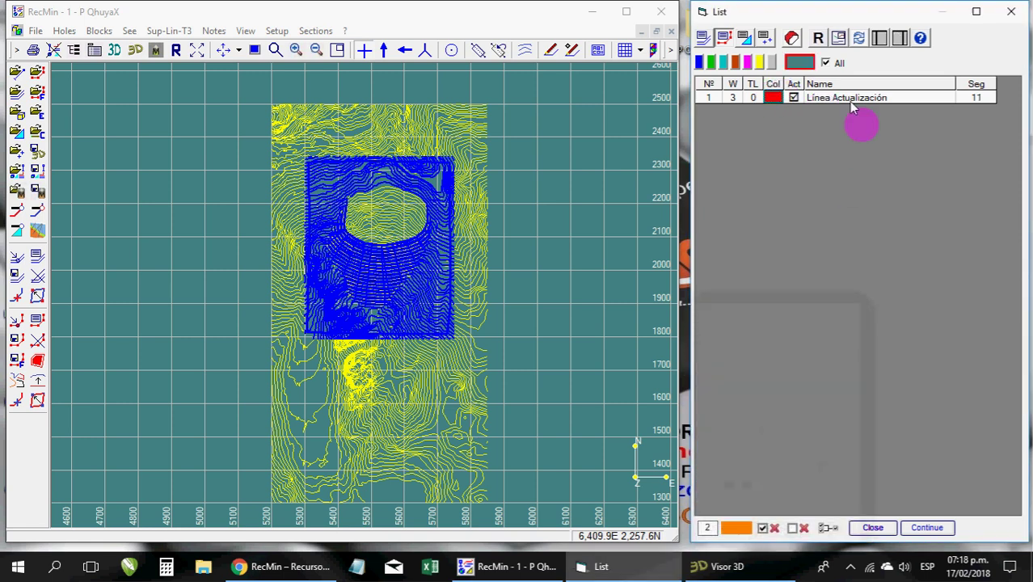
left_click(819, 38)
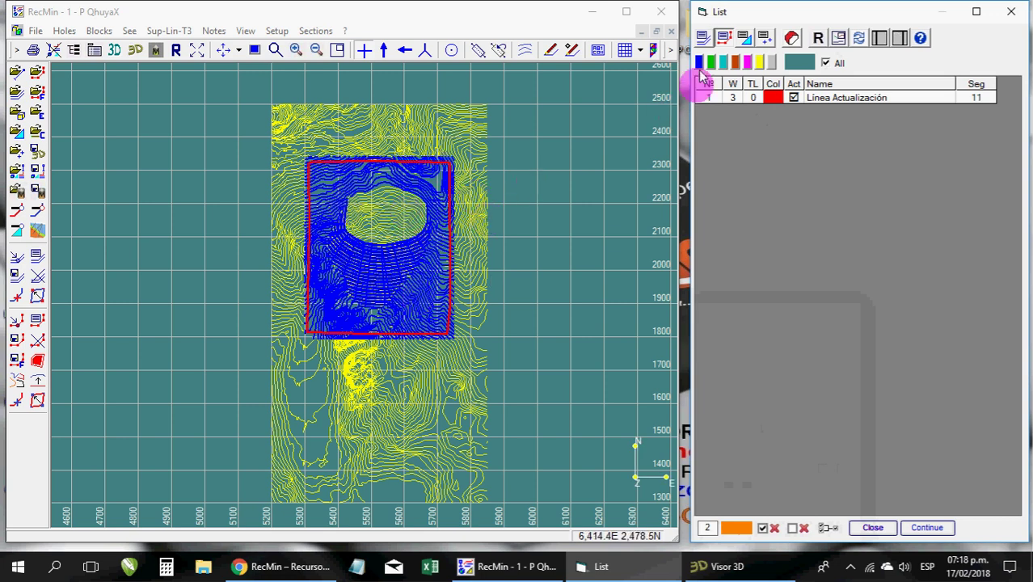
- Untick Topo Tajo's Act box, redraw, and open the red boundary line's edit menu
left_click(704, 39)
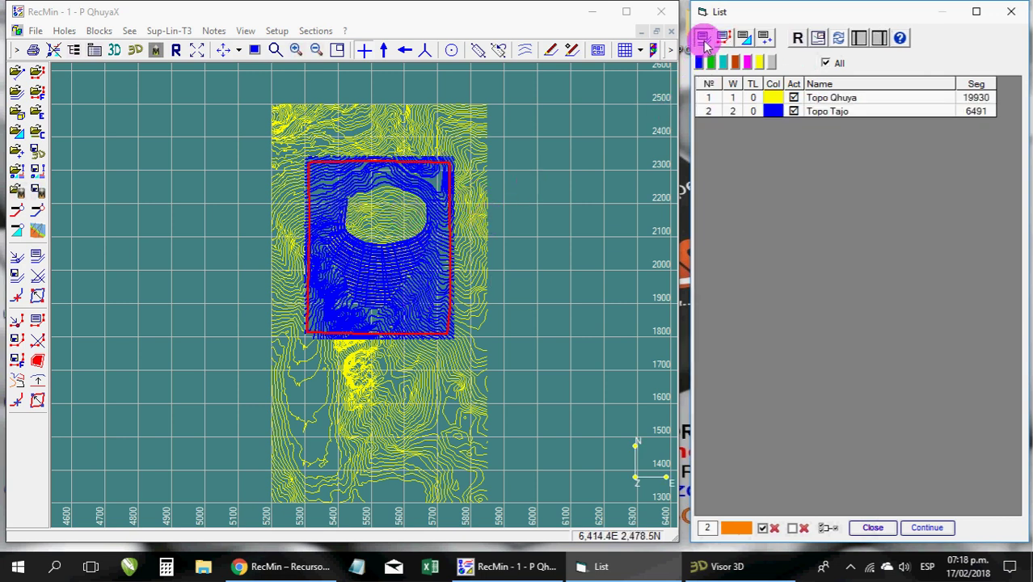
left_click(795, 113)
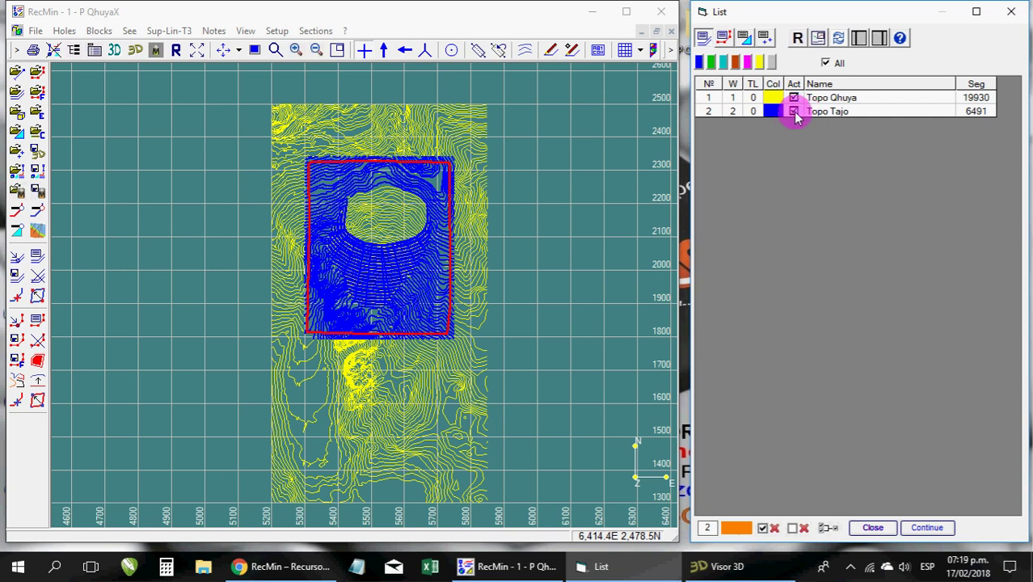
left_click(795, 113)
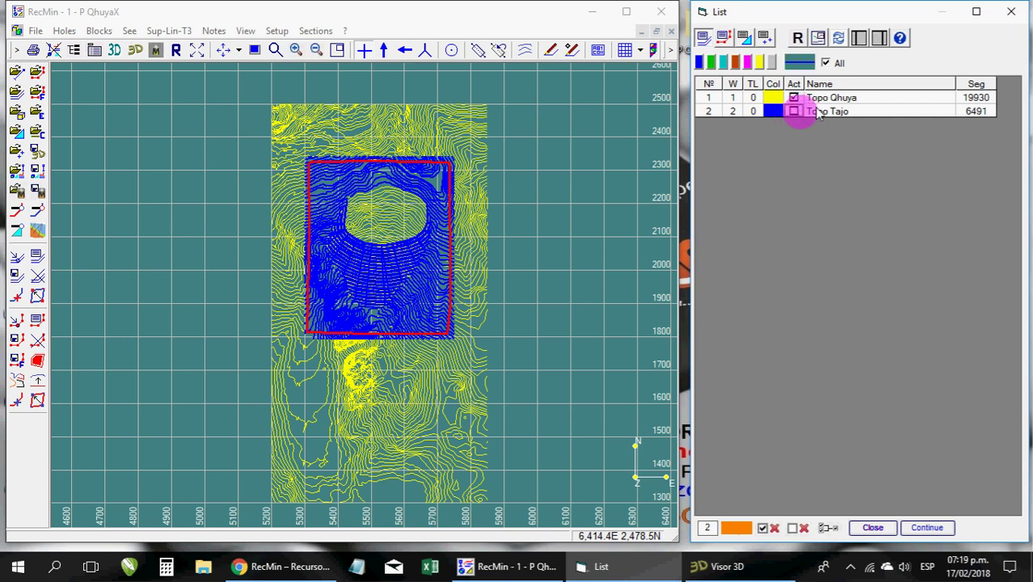
left_click(798, 41)
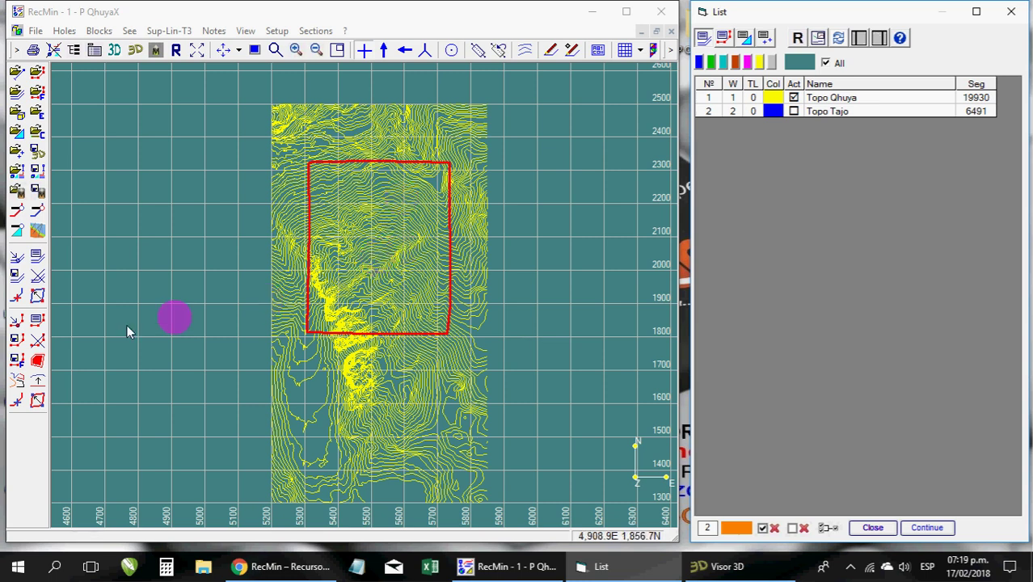
left_click(18, 327)
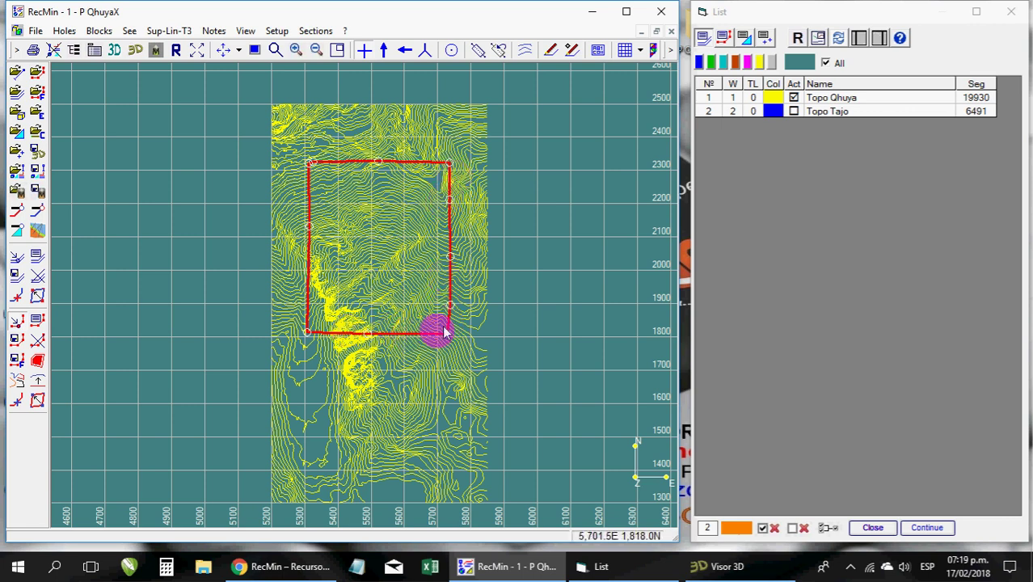
left_click(451, 169)
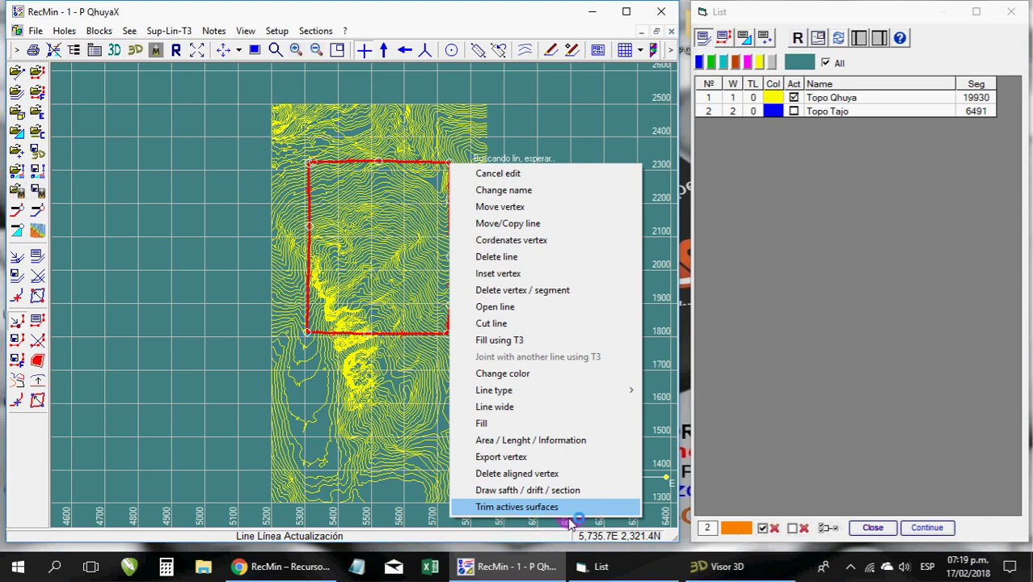
- Trim Topo Qhuya inside the red boundary with option 2, declining the contour cutting surface, then redraw
left_click(548, 507)
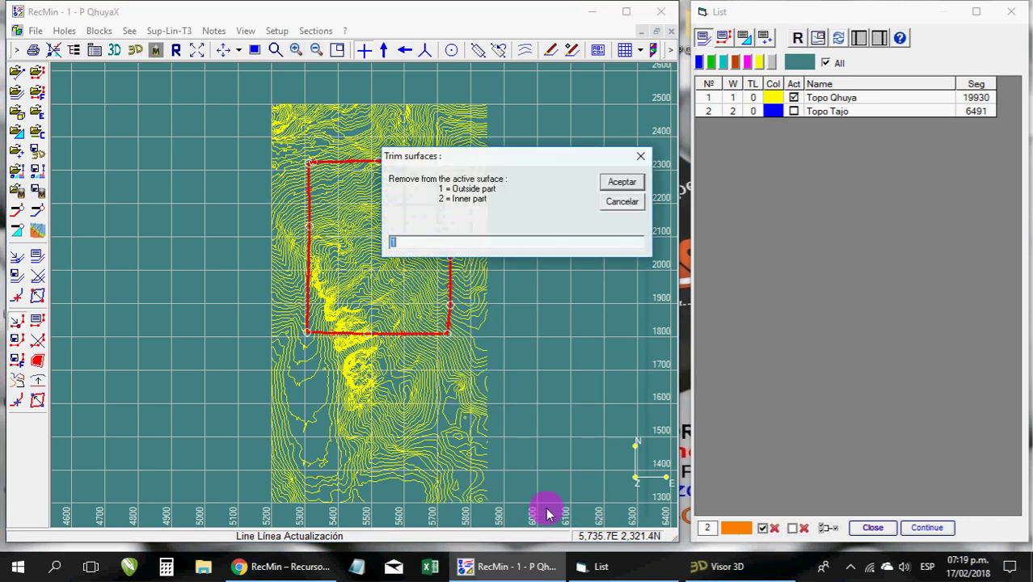
left_click_drag(531, 164, 528, 294)
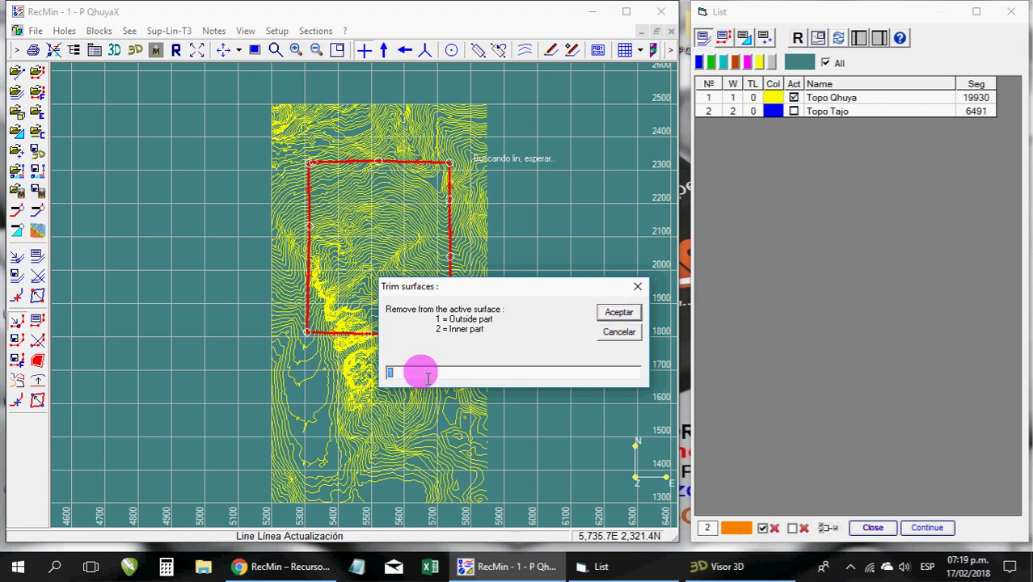
type("2")
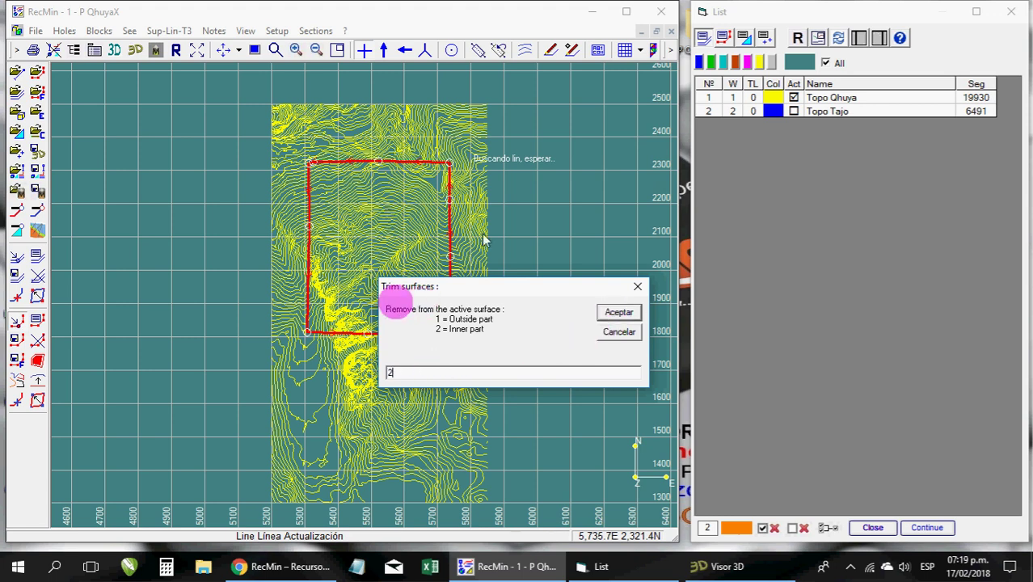
left_click(617, 315)
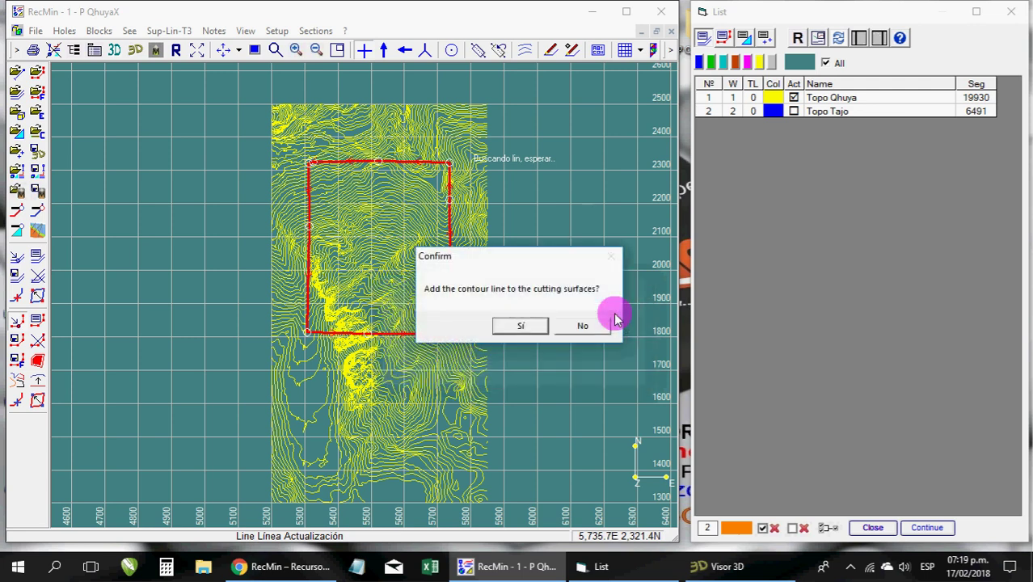
left_click_drag(535, 267, 584, 316)
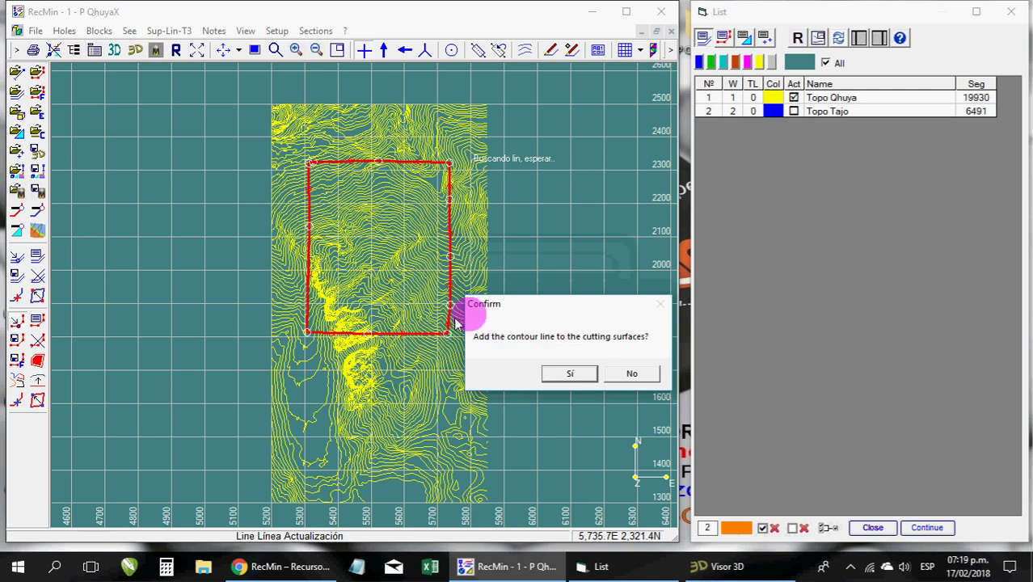
left_click(634, 377)
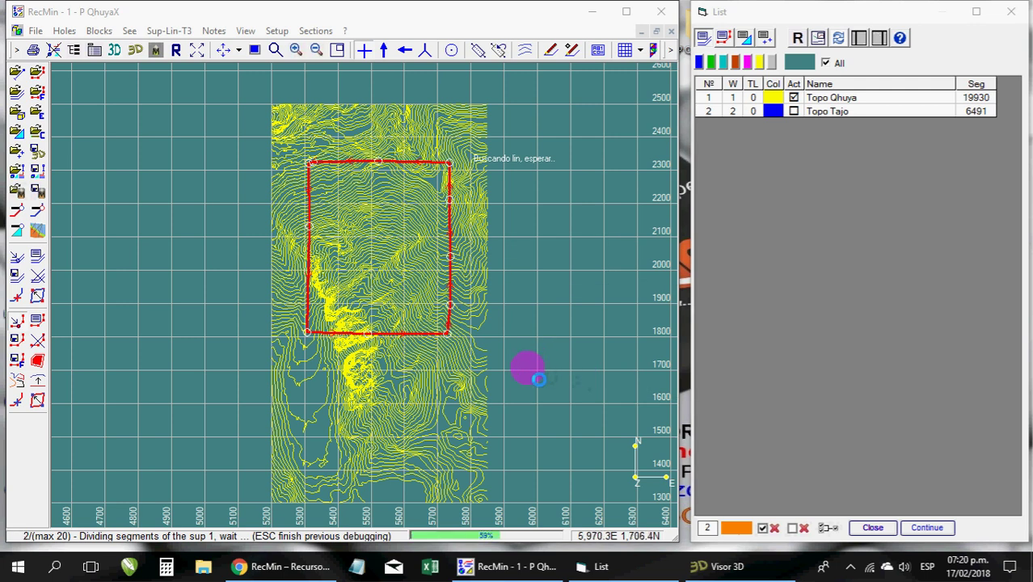
left_click(177, 51)
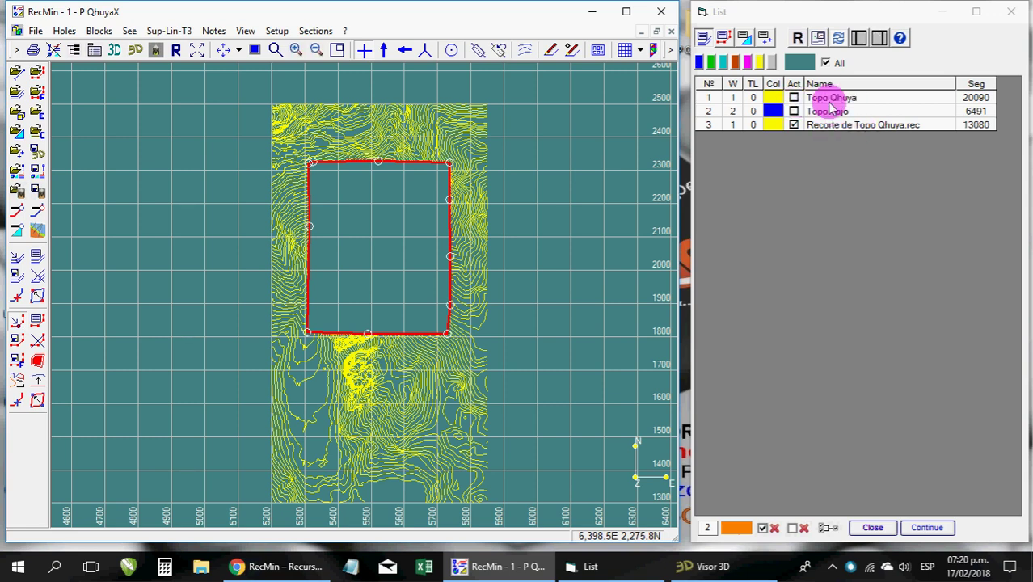
- Make Topo Tajo the only active surface and redraw the plan
left_click(794, 125)
left_click(794, 125)
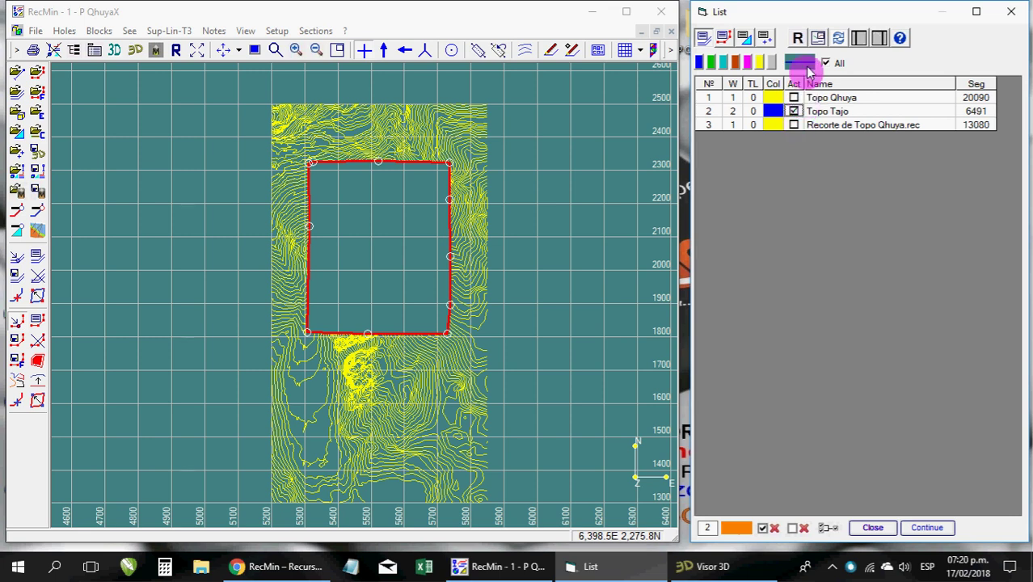
left_click(798, 38)
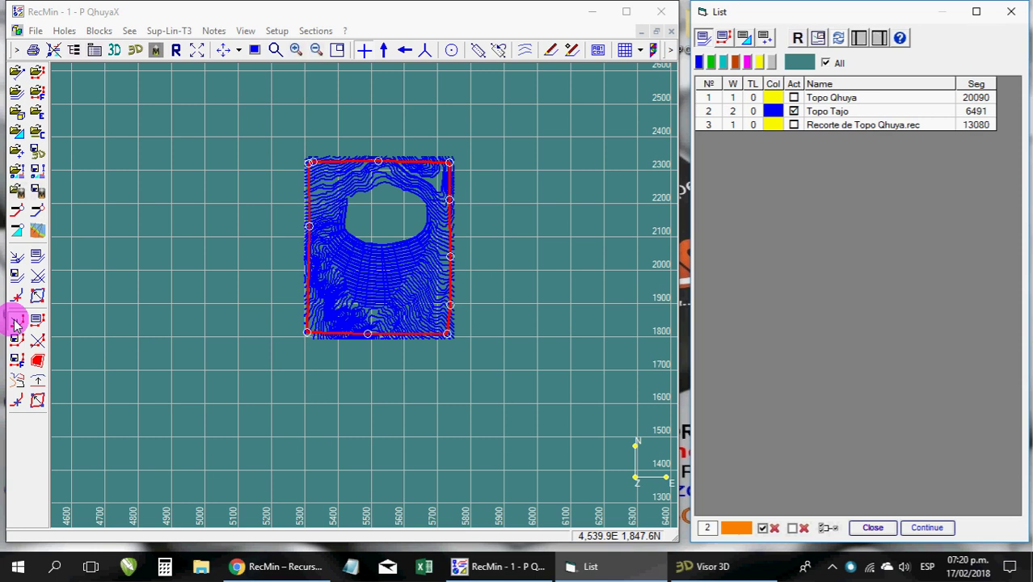
- Trim Topo Tajo outside the red boundary with option 1, declining the contour cutting surface
right_click(450, 168)
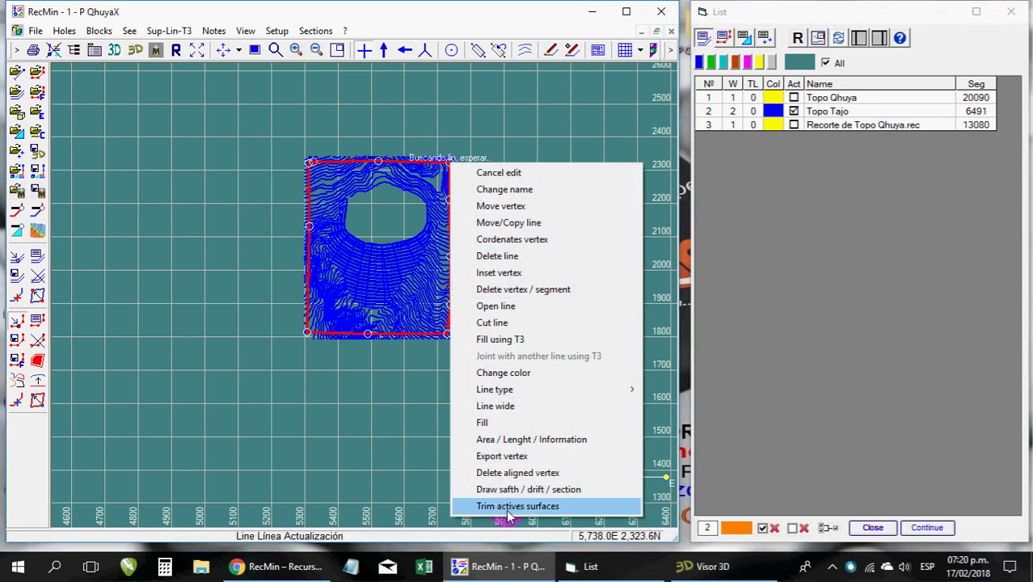
left_click(515, 509)
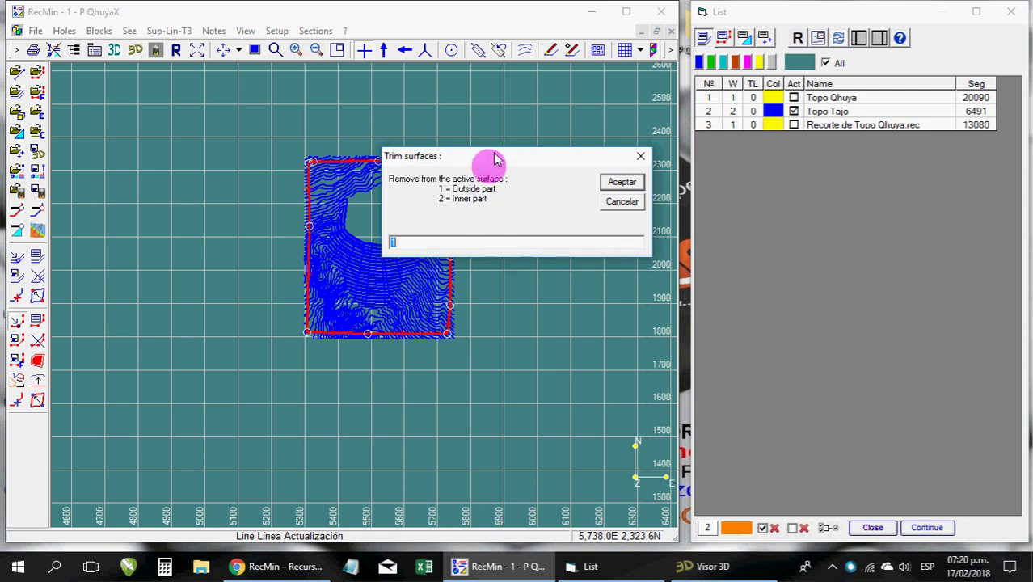
left_click_drag(491, 162, 462, 363)
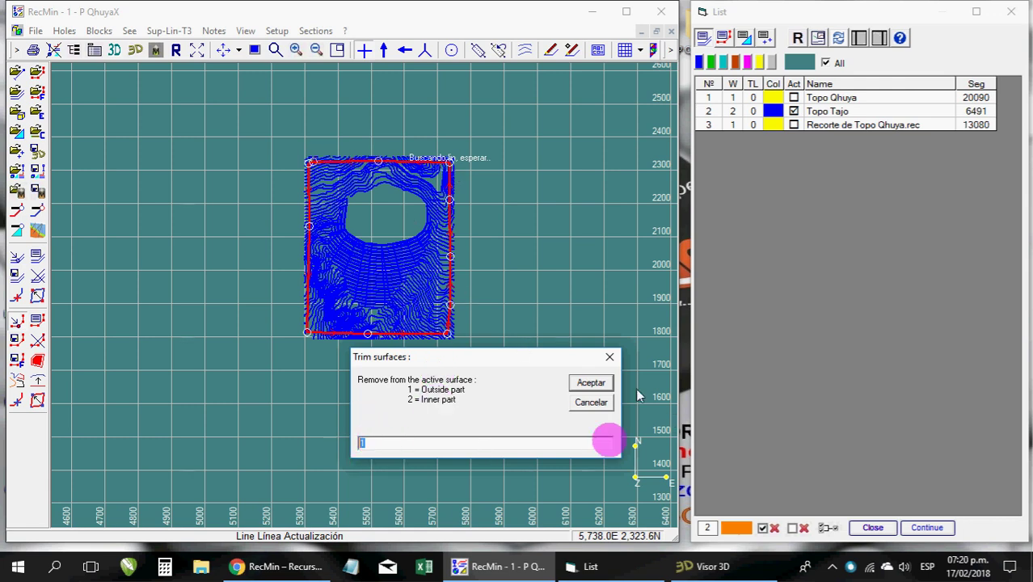
left_click(591, 386)
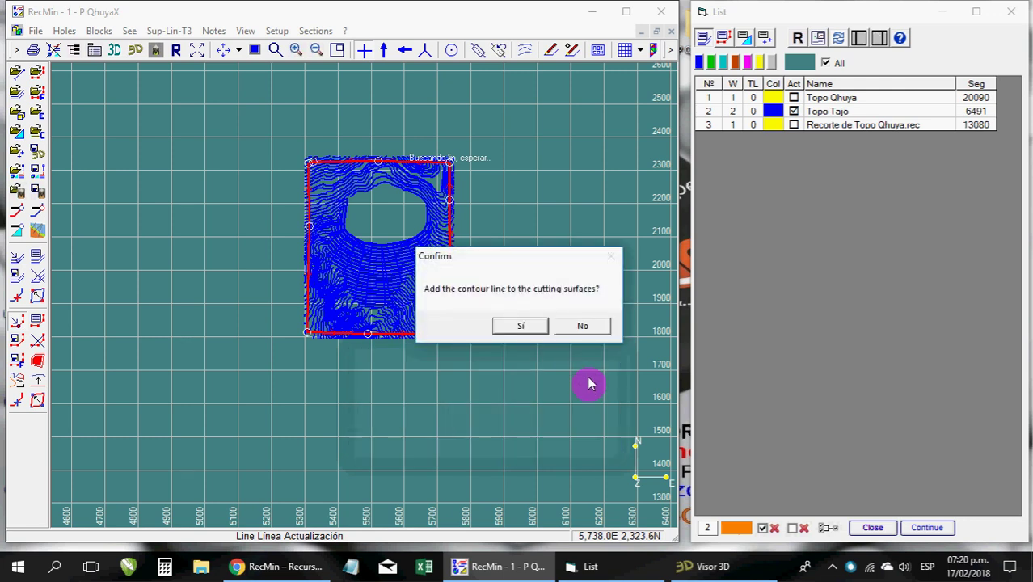
left_click(582, 335)
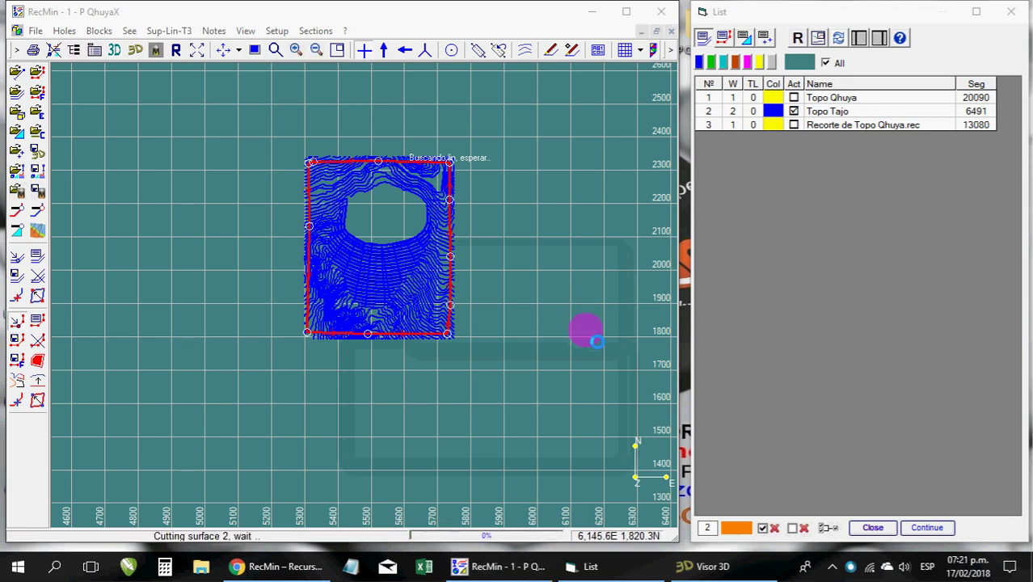
left_click(178, 52)
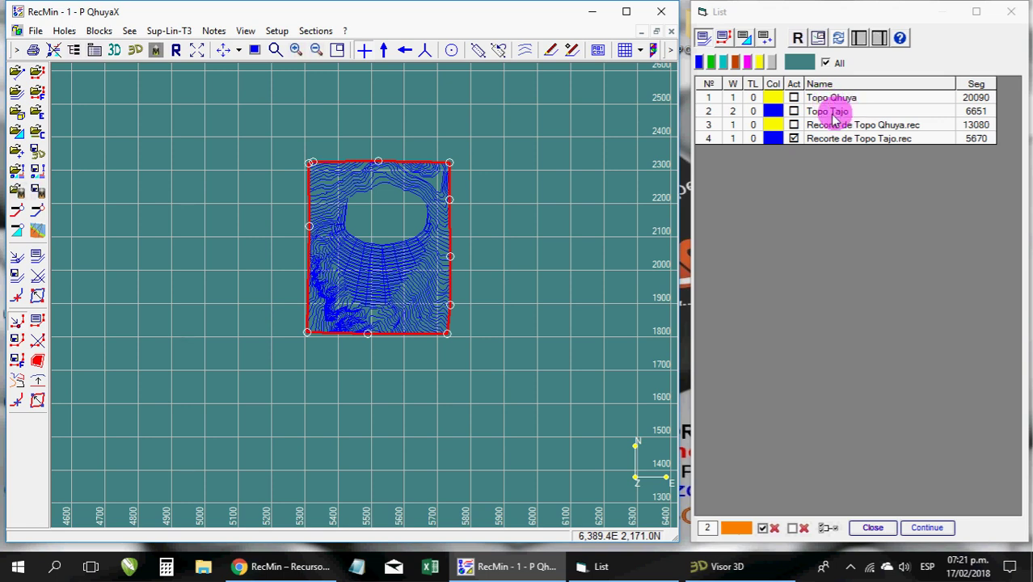
- Activate Recorte de Topo Qhuya.rec alongside the clipped pit, redraw, and switch the List to lines
left_click(794, 125)
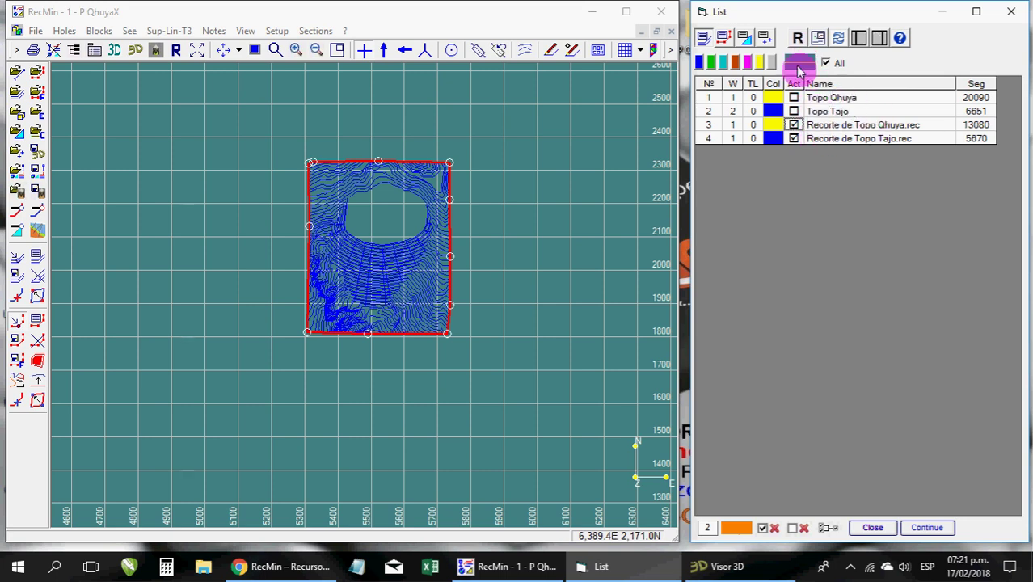
left_click(797, 38)
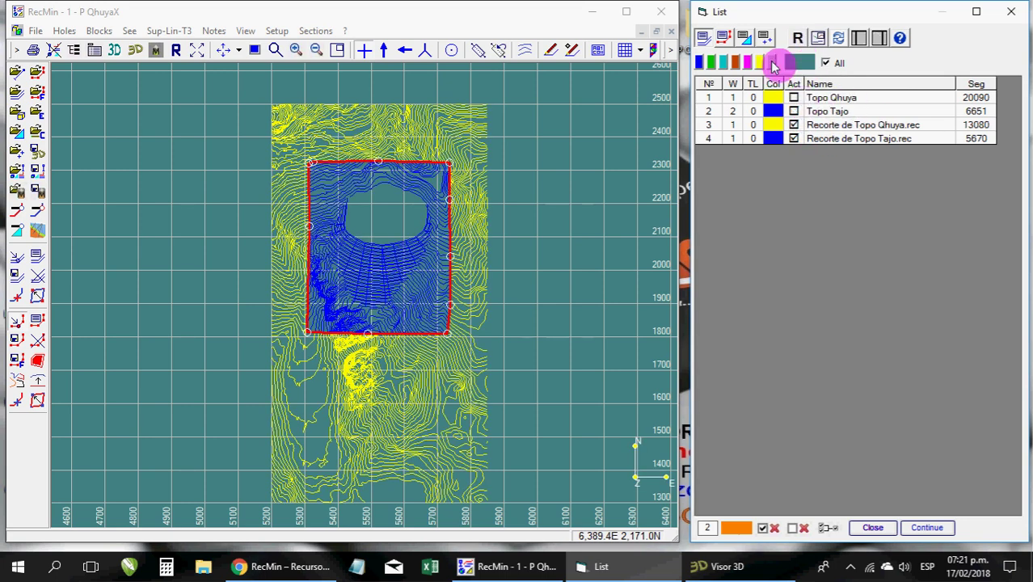
left_click(723, 38)
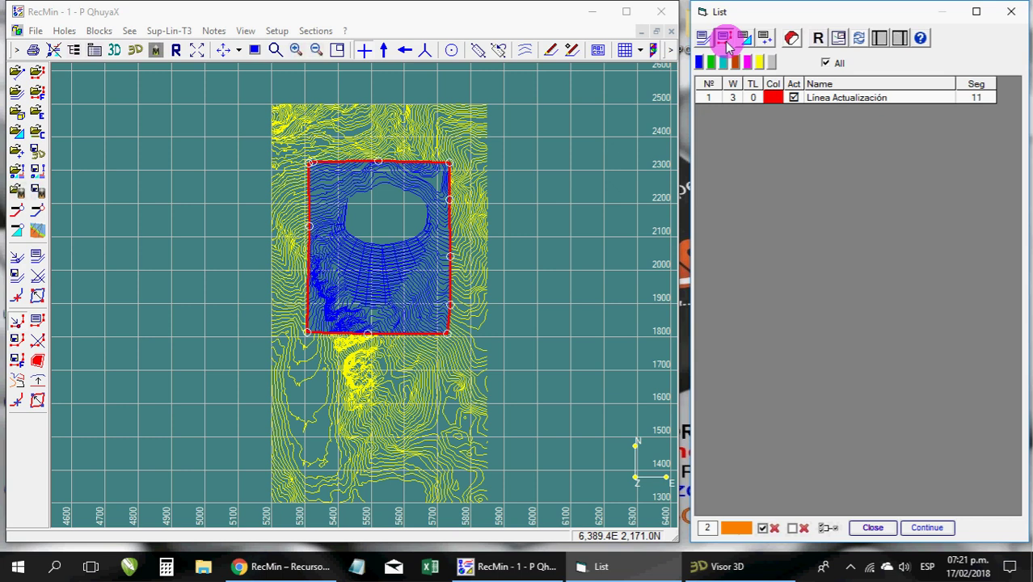
- Deactivate and delete the Línea Actualización line, then return to surfaces and redraw
left_click(793, 98)
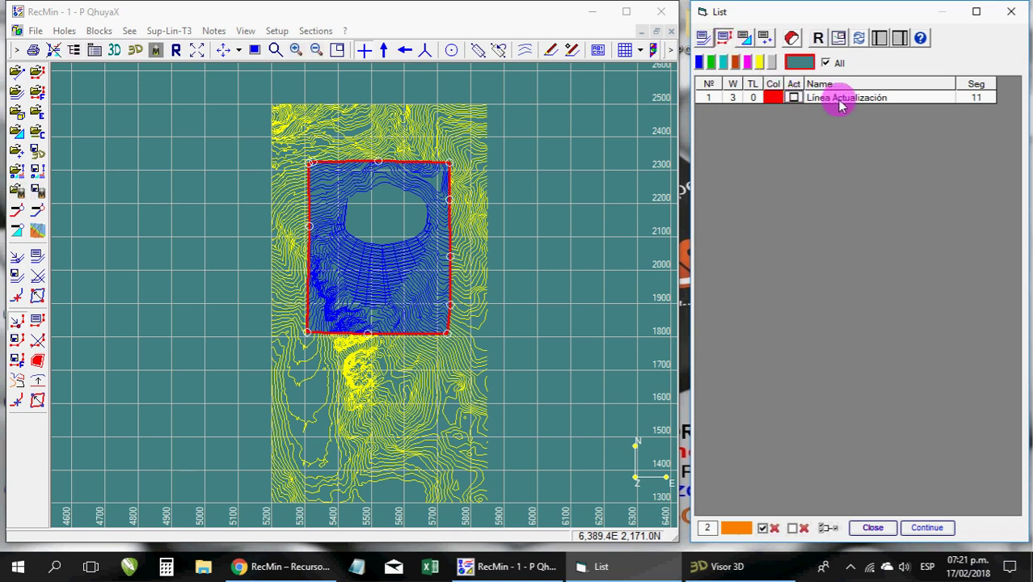
left_click(840, 98)
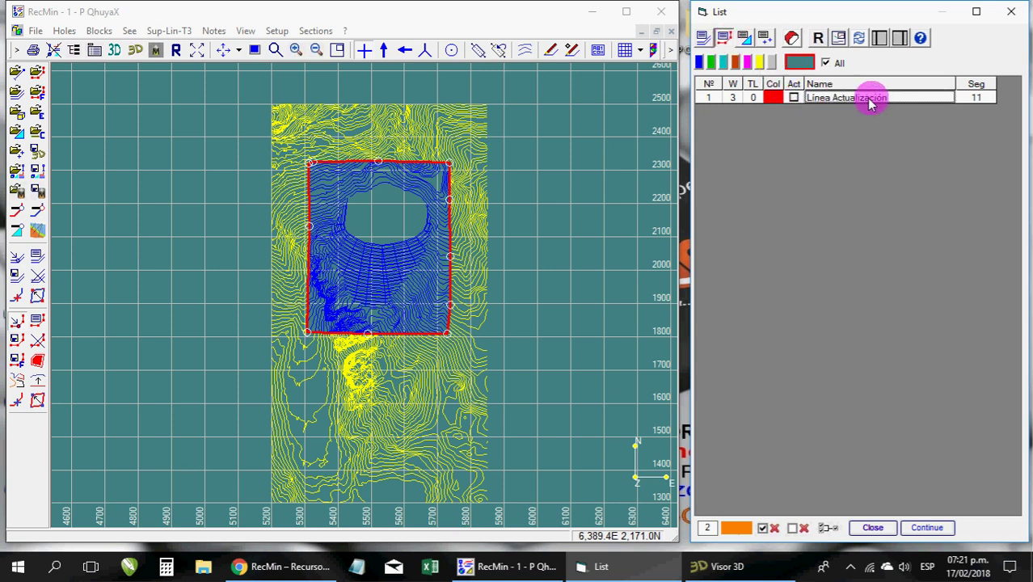
right_click(818, 97)
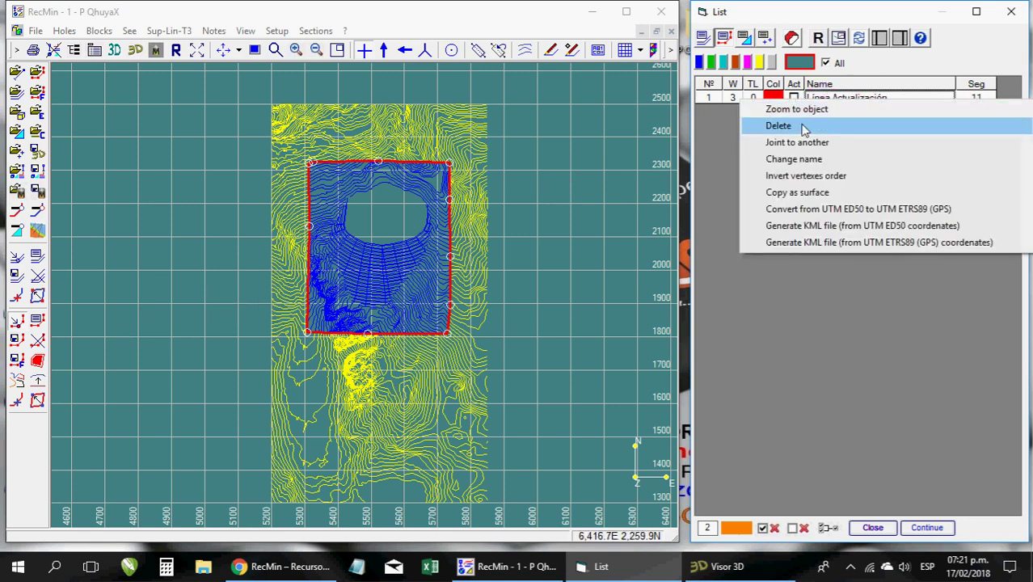
left_click(802, 127)
left_click(516, 326)
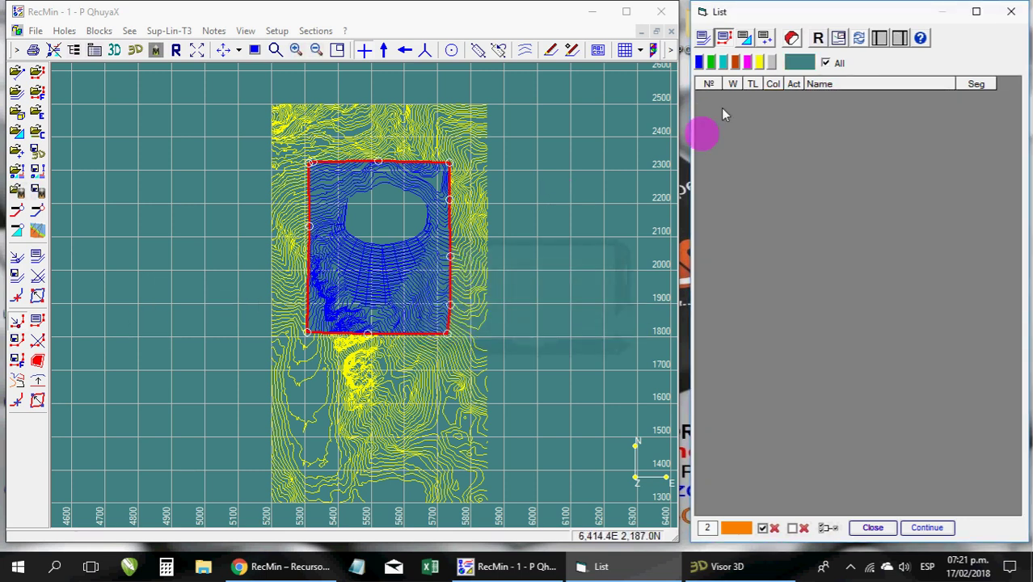
left_click(818, 40)
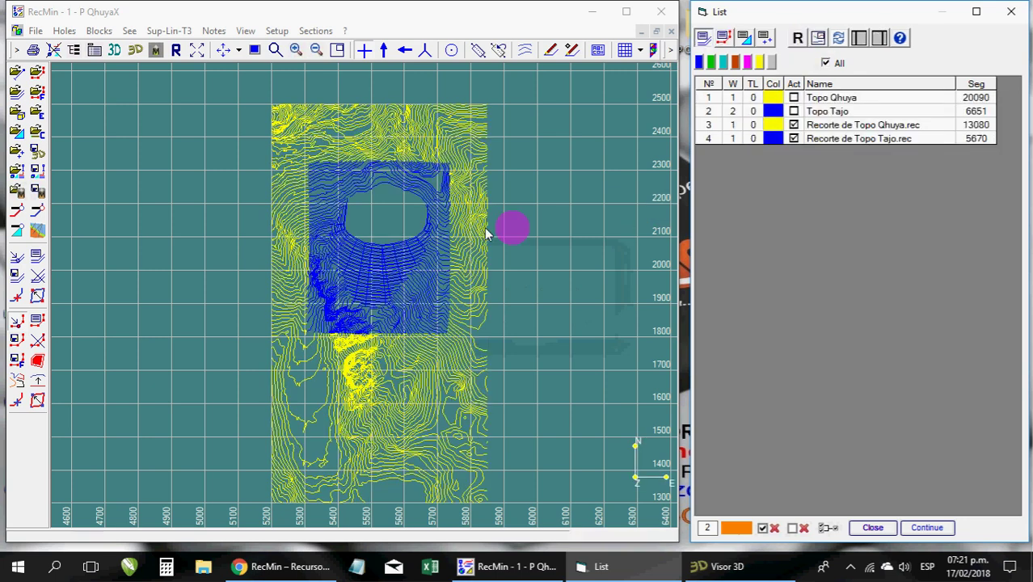
- Preview the two clipped surfaces together in the Visor 3D, rotating them before closing
left_click(138, 51)
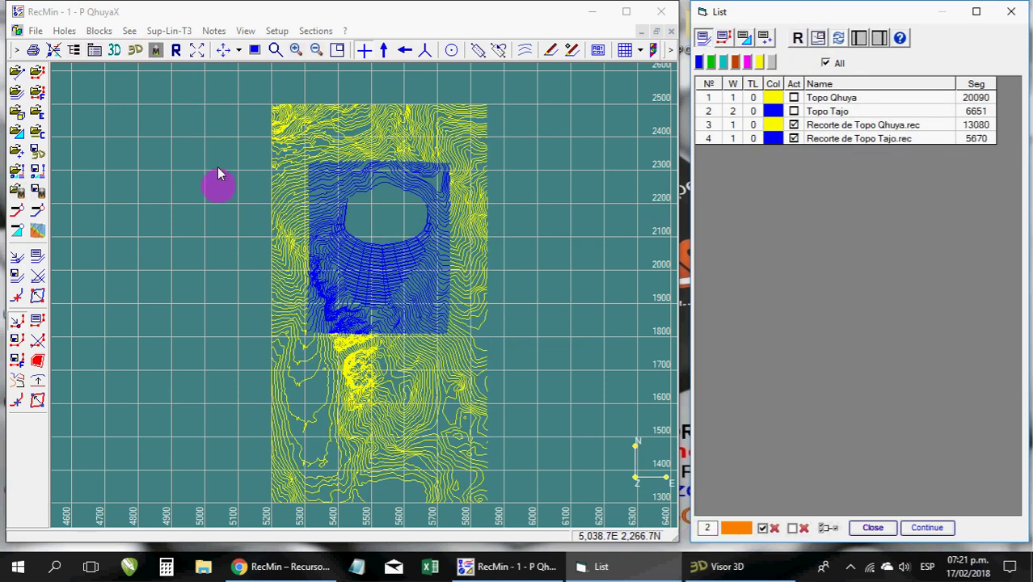
left_click(134, 51)
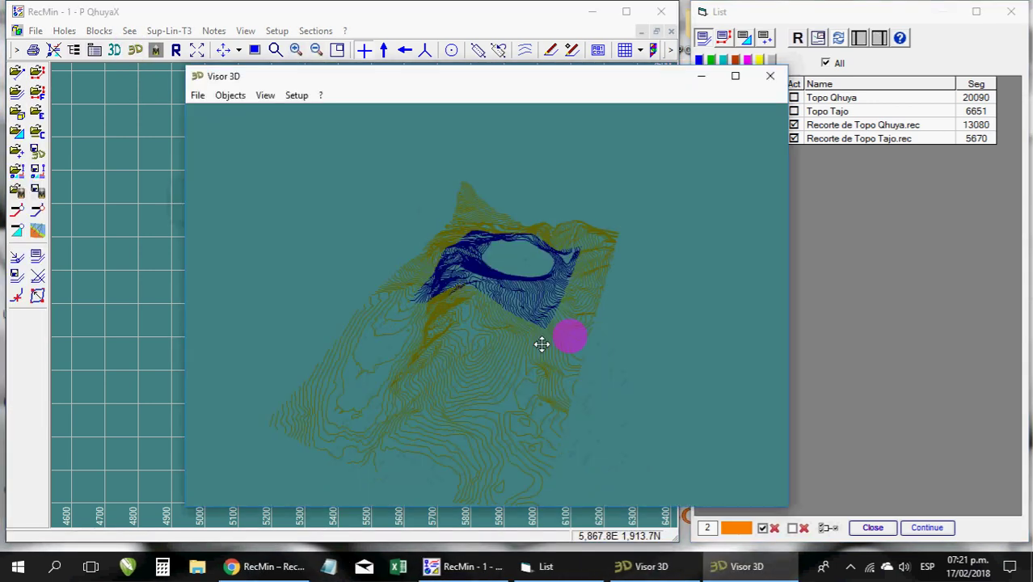
left_click_drag(542, 345, 567, 318)
key("alt+F4")
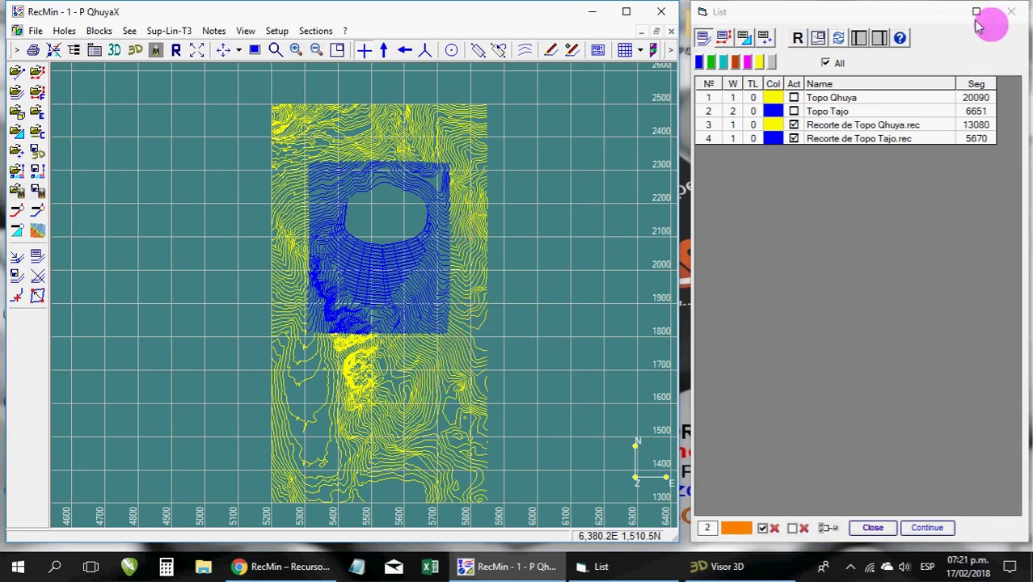
- Join the two clipped surfaces into Recorte de Topo Qhuya.rec, colour it red, and redraw
left_click(827, 529)
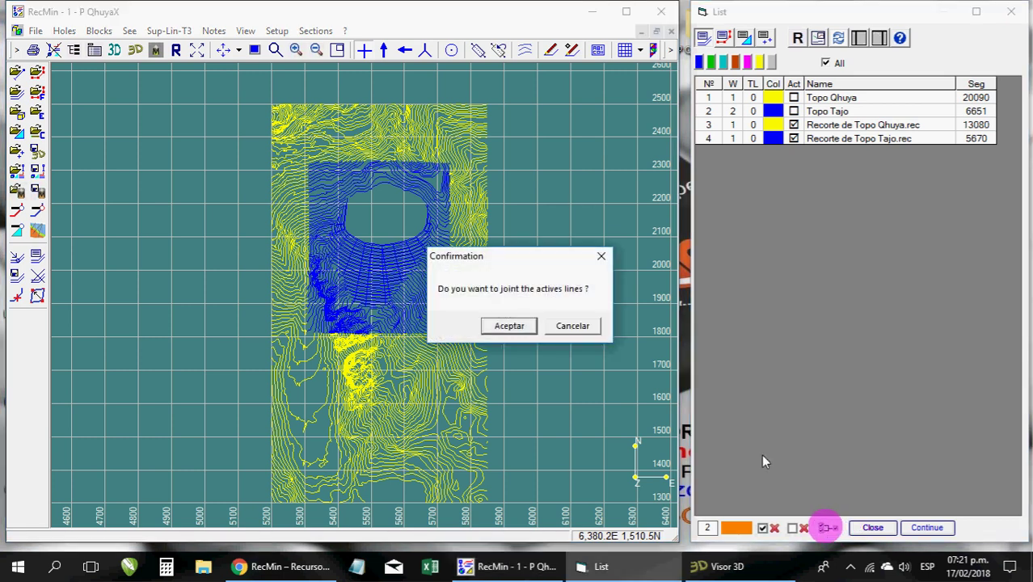
left_click(508, 326)
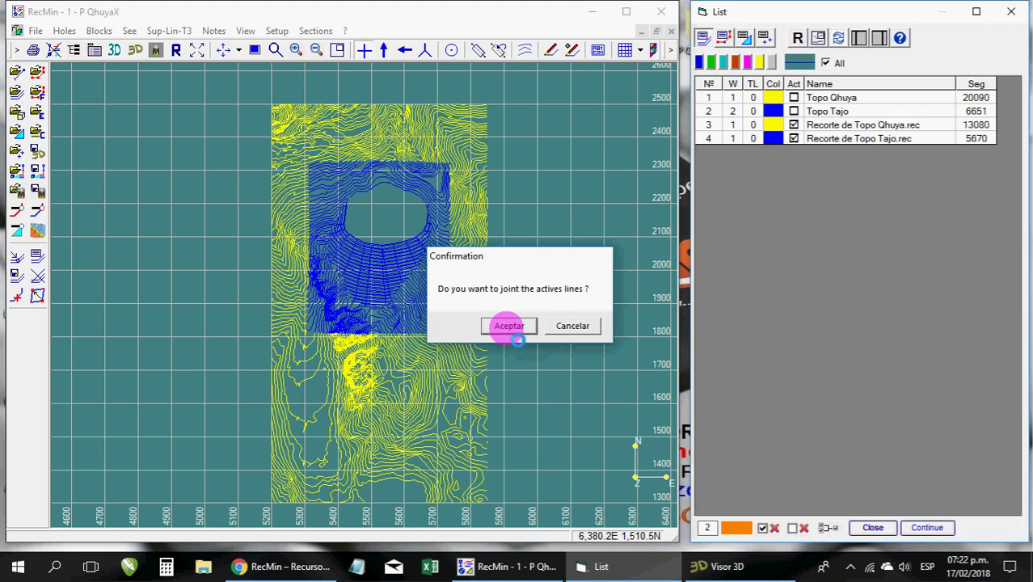
left_click(771, 128)
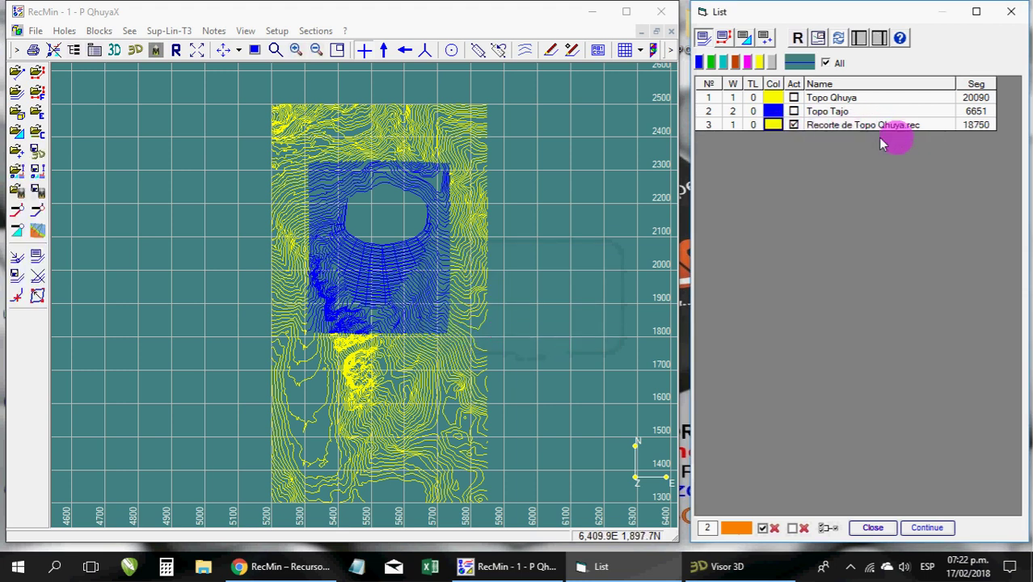
double_click(774, 127)
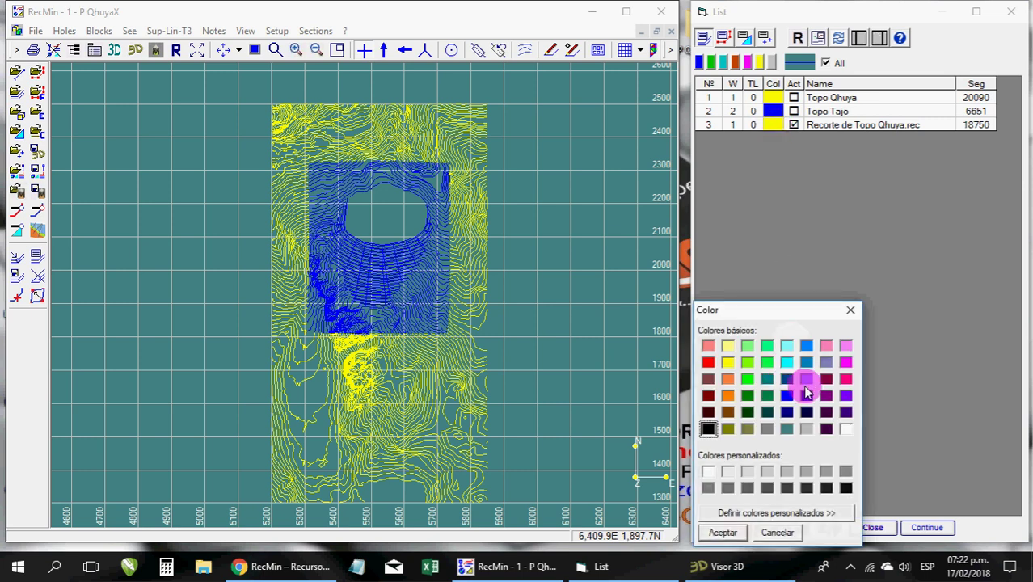
left_click(708, 362)
left_click(723, 532)
left_click(798, 38)
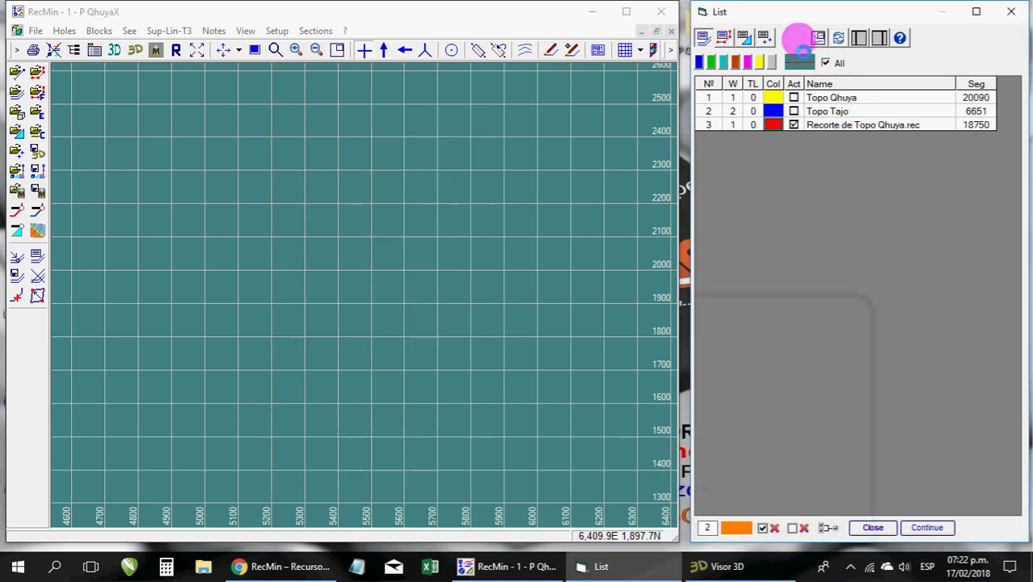
- Inspect the red merged surface in the 3D viewer, then close it
left_click(138, 50)
left_click_drag(482, 316, 374, 322)
key("alt+F4")
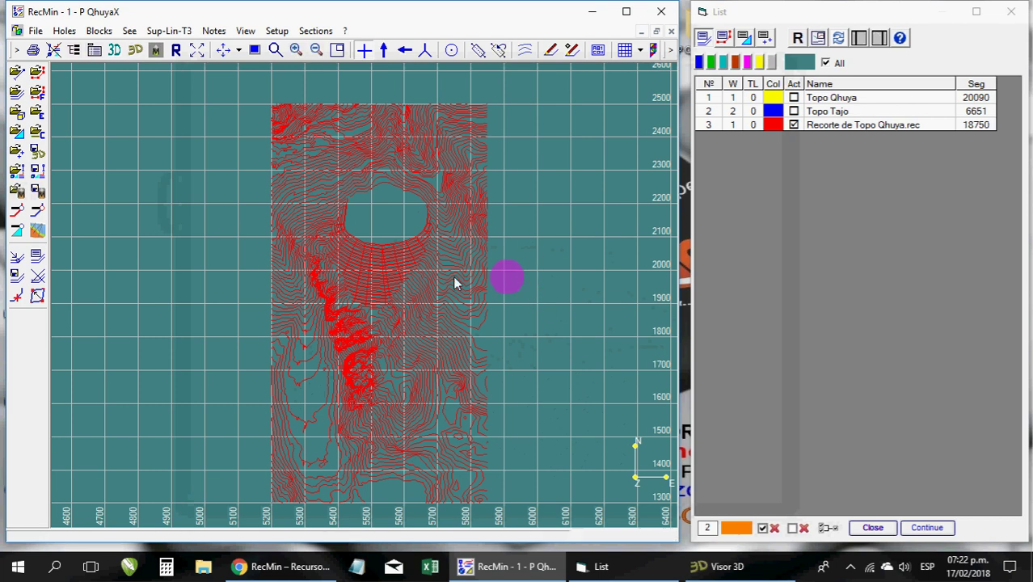
- Save the surfaces as a new file Topografía Final (.su) in the P QHuyaX folder
left_click(15, 276)
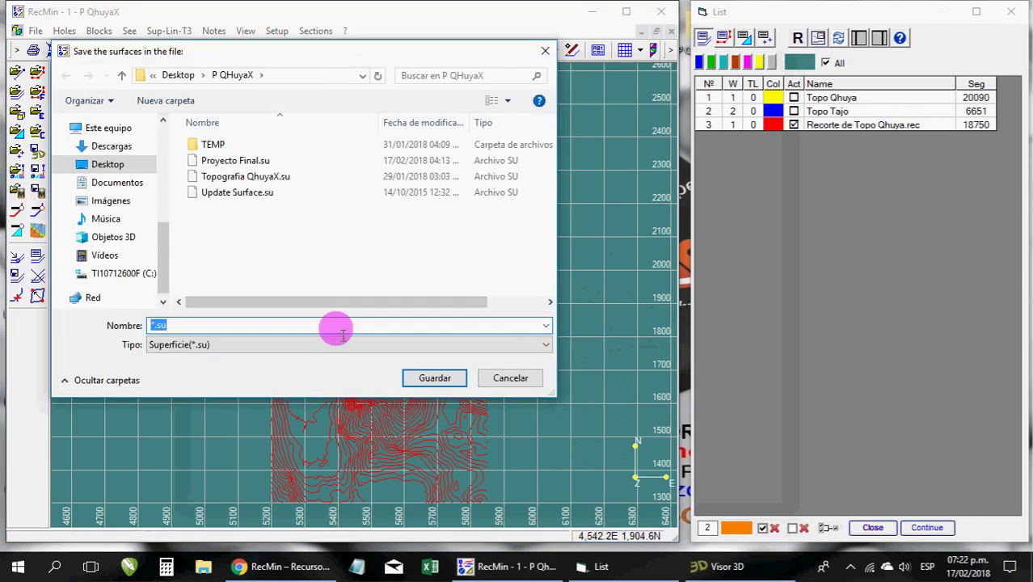
type("T")
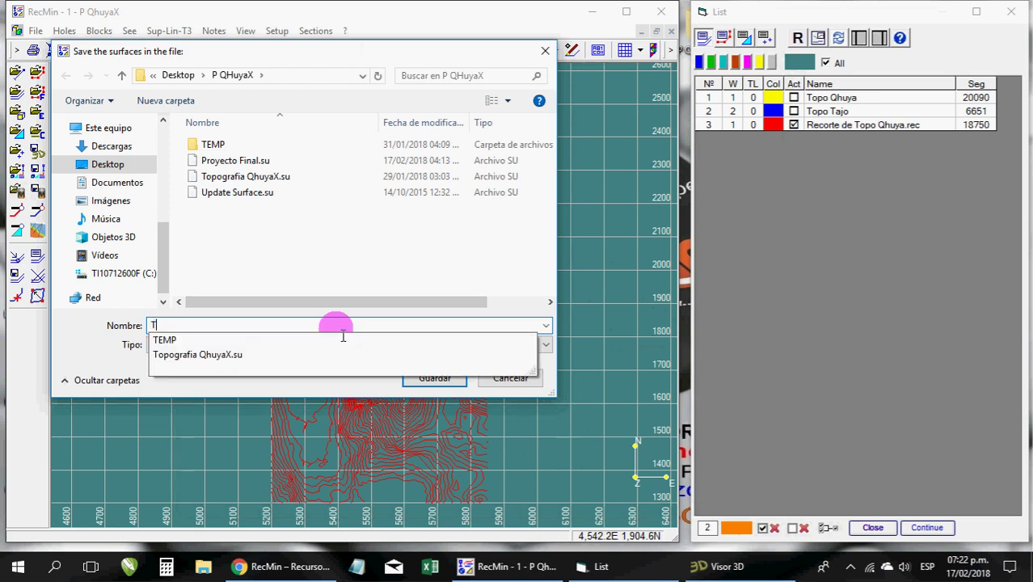
type("opografía Final")
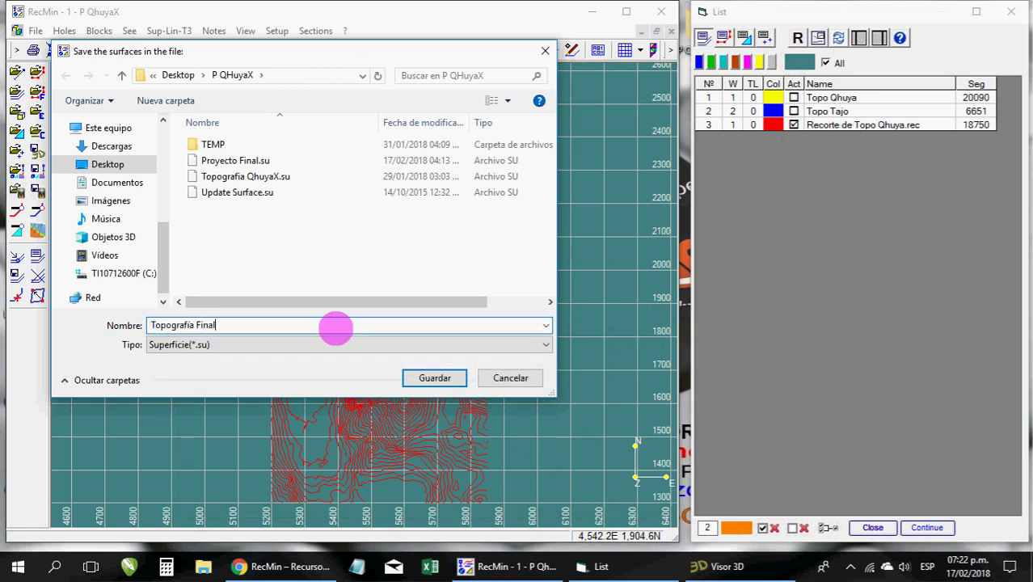
left_click(437, 378)
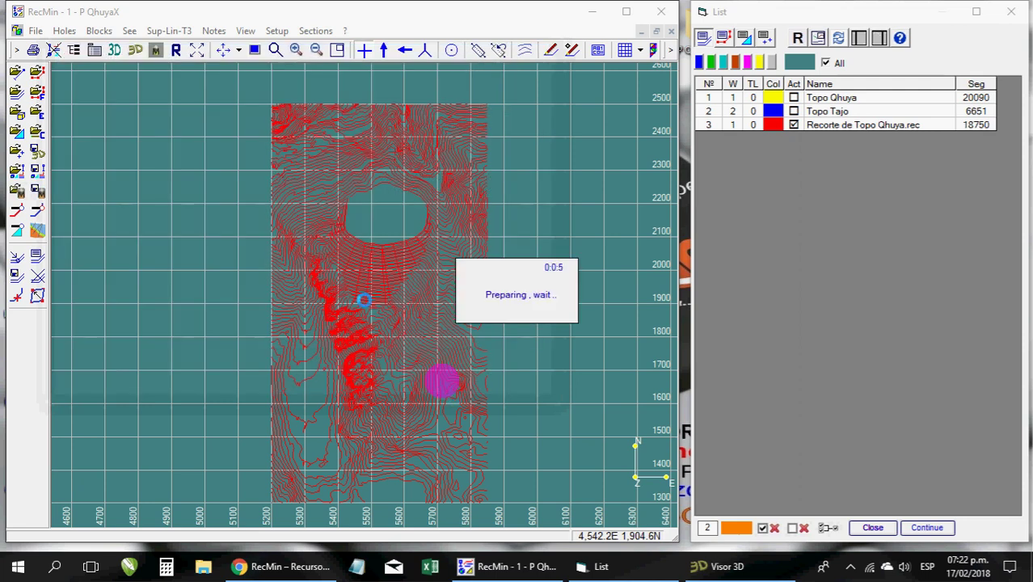
- Triangulate Recorte de Topo Qhuya.rec using simple triangulation with triangles divided to adapt to the surface
left_click(172, 34)
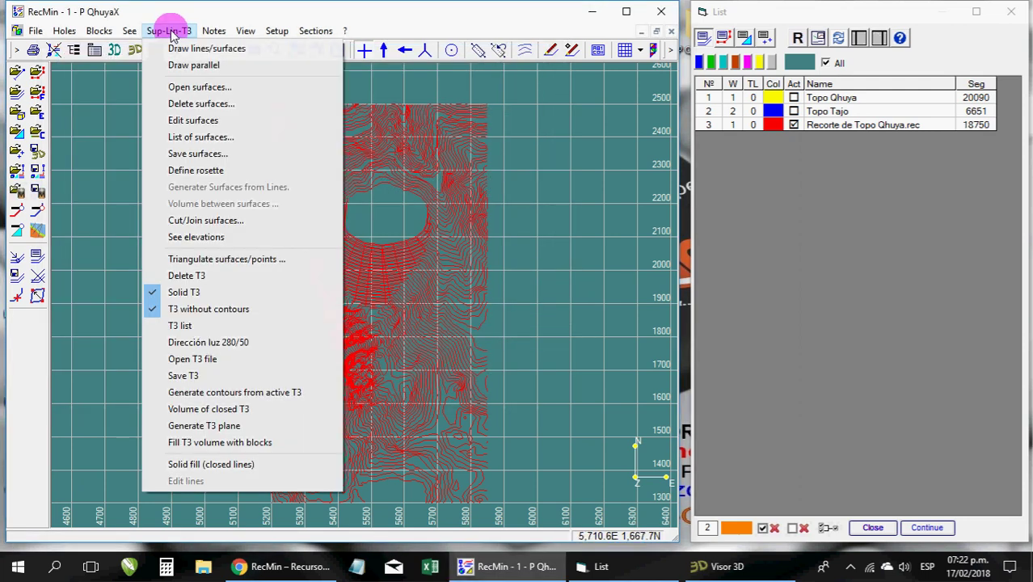
left_click(223, 260)
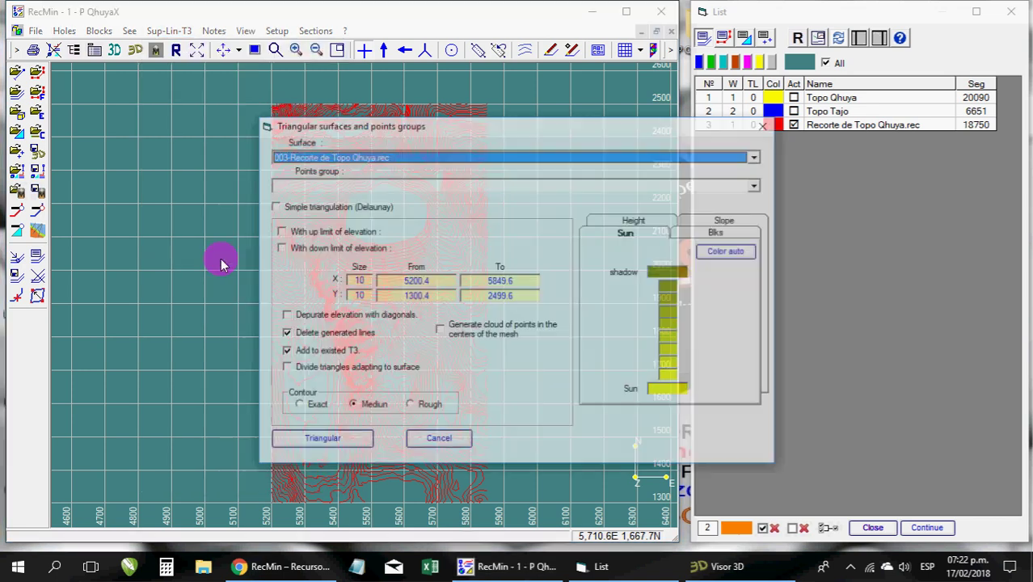
left_click(274, 207)
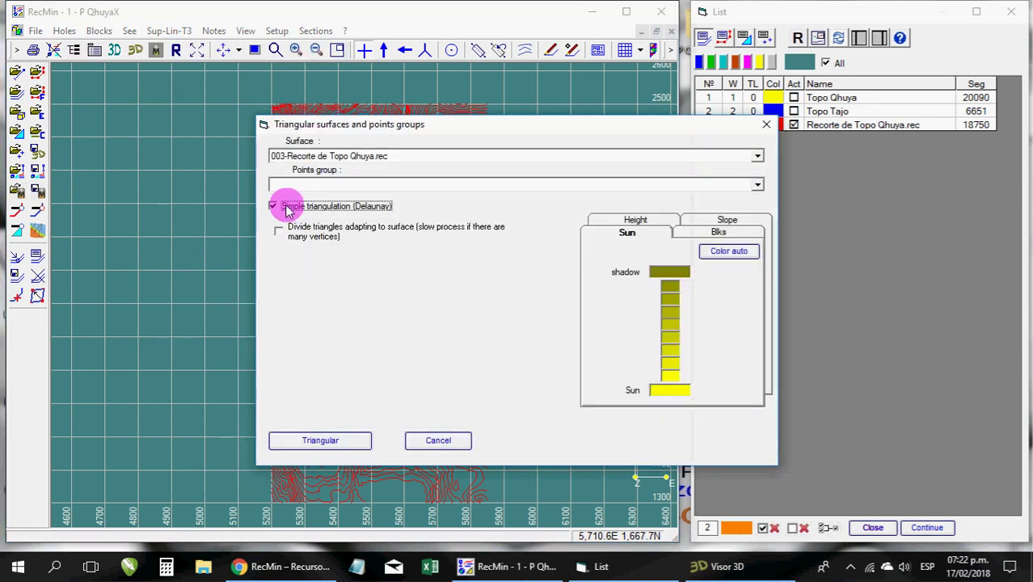
left_click(278, 233)
left_click(298, 236)
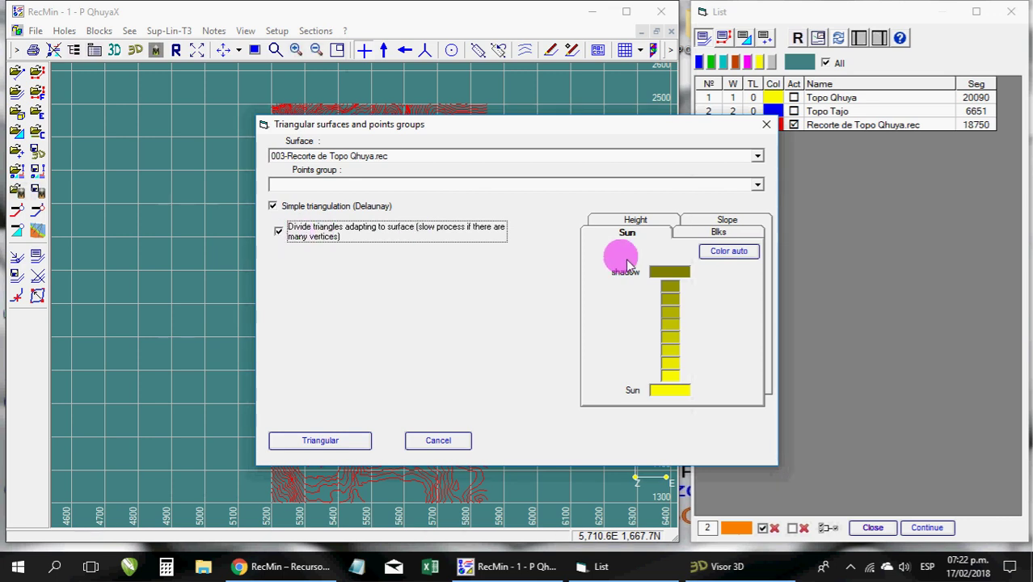
left_click(323, 443)
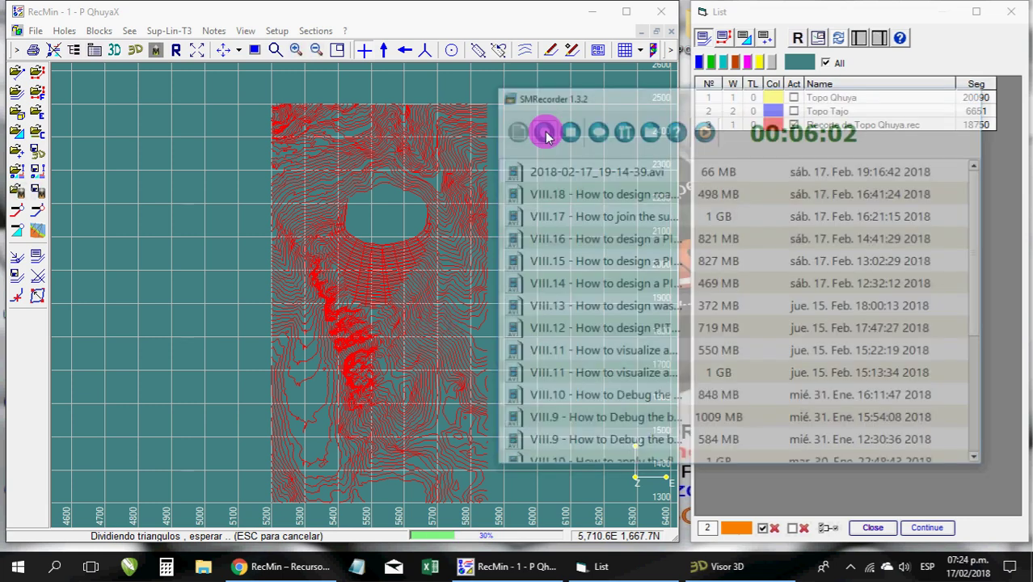
left_click(546, 132)
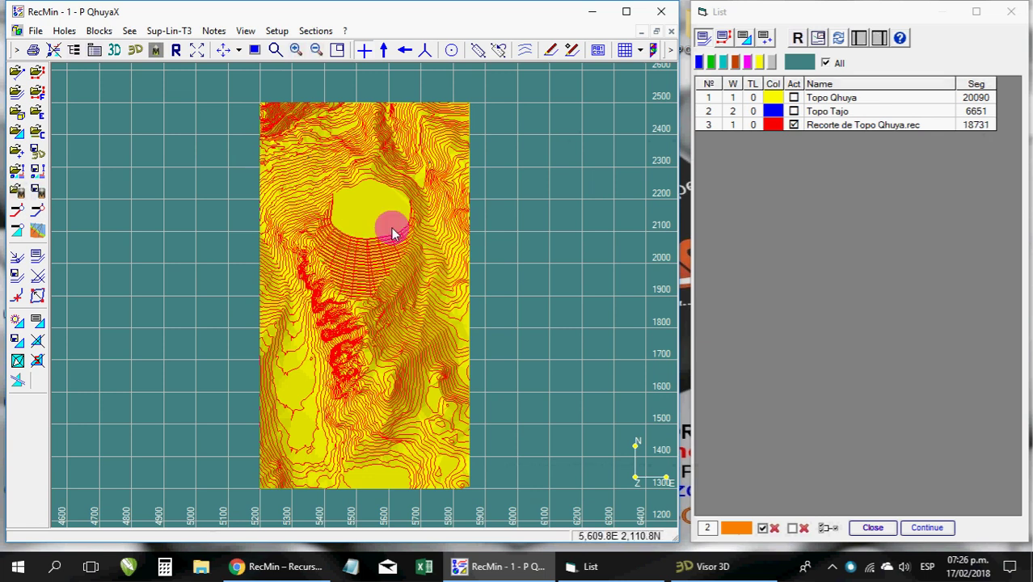
- Open the triangulated terrain in Visor 3D and rotate it to a new viewing angle
left_click(135, 50)
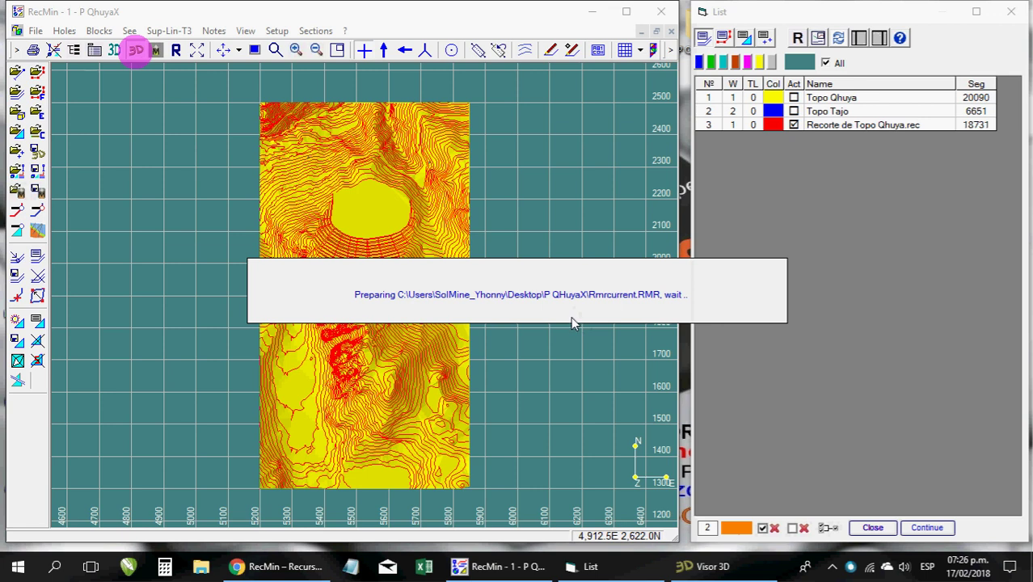
left_click(518, 264)
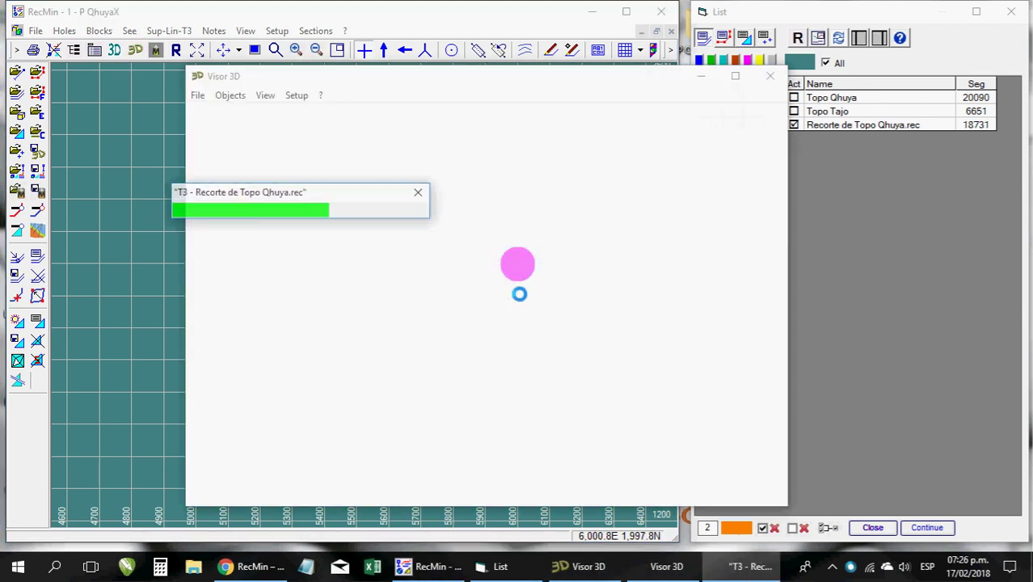
left_click_drag(601, 347, 361, 323)
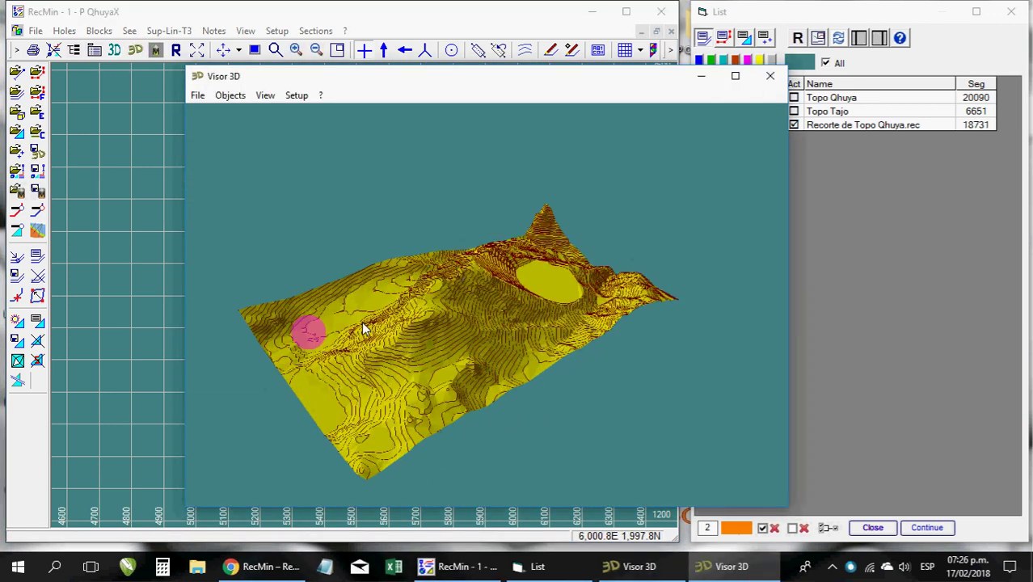
- Apply smooth shading to the active T3 mesh and orbit the view into the pit
left_click(270, 98)
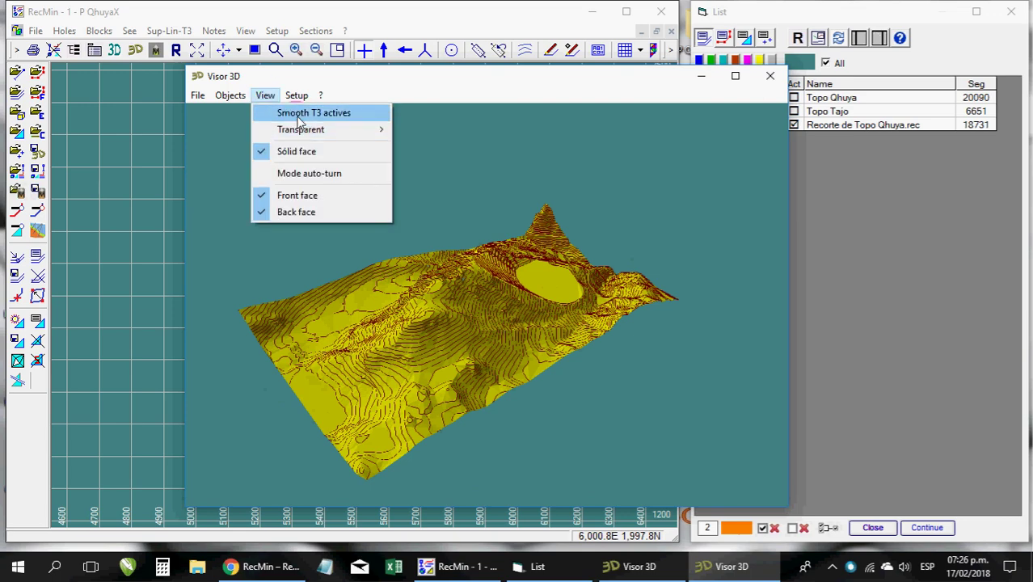
left_click(550, 240)
left_click_drag(550, 240, 210, 132)
- Hide the Recorte de Topo Qhuya.rec contour lines, view the terrain obliquely, then close Visor 3D
left_click(230, 95)
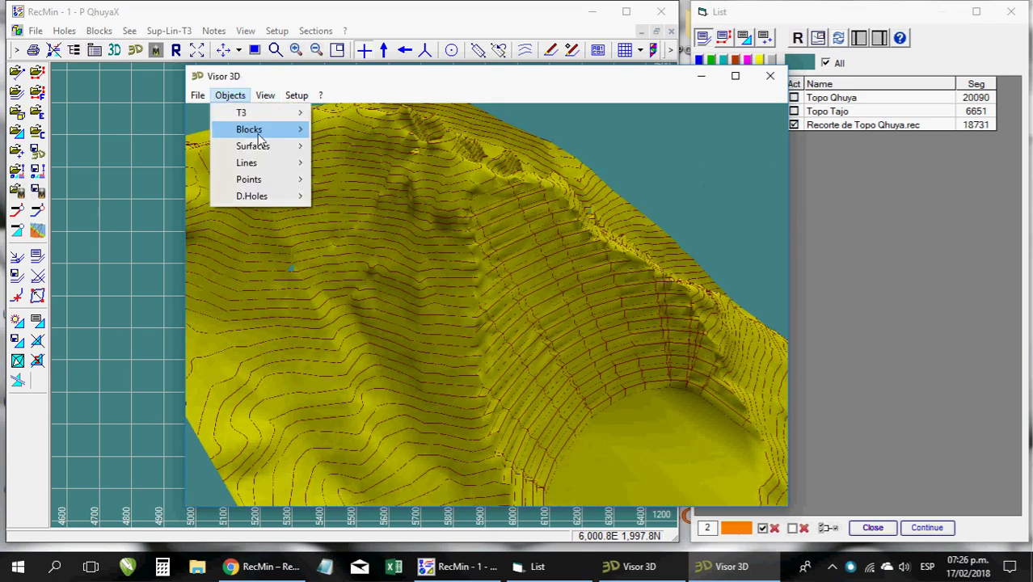
left_click(327, 149)
left_click_drag(327, 153, 429, 286)
key("Escape")
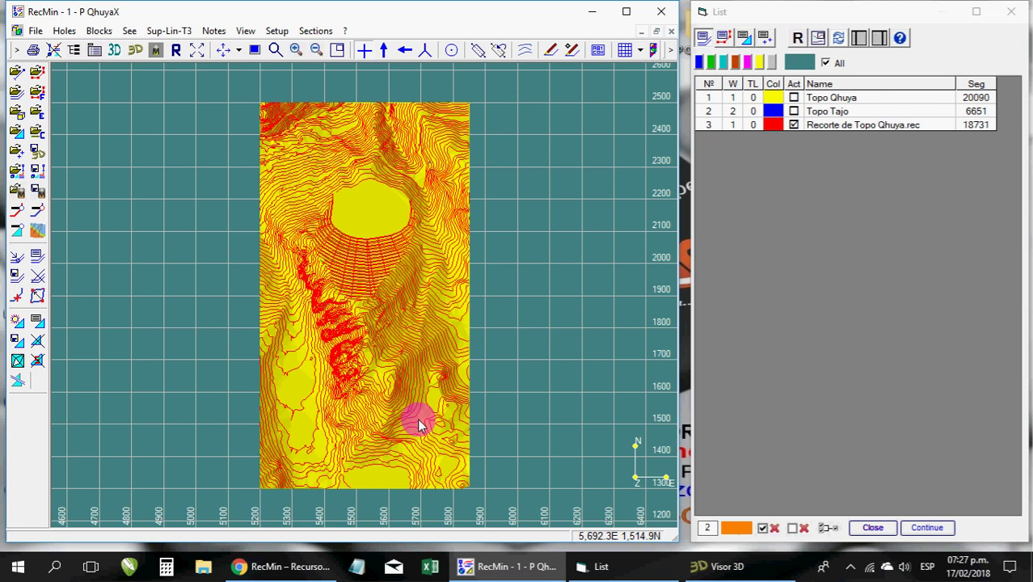
- Bring the RecMin website forward and look over the Descargas freeware and Opción Empresa menus
left_click(279, 568)
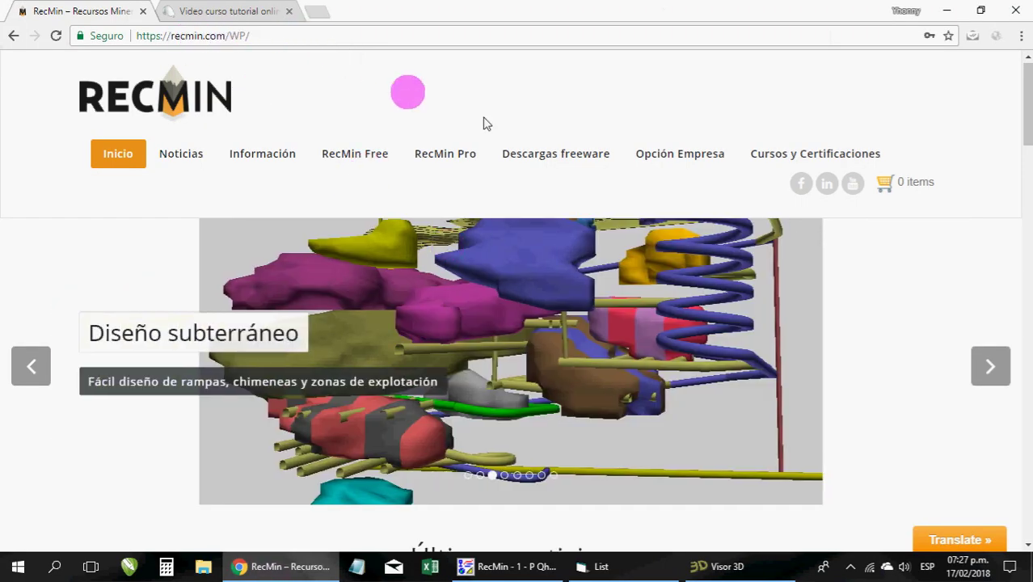
mouse_move(534, 156)
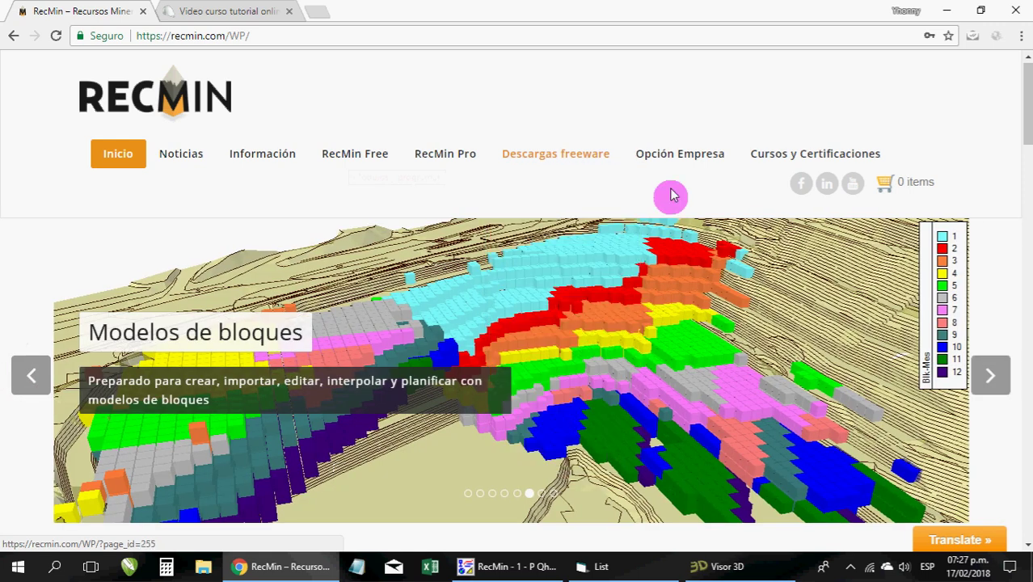
mouse_move(687, 148)
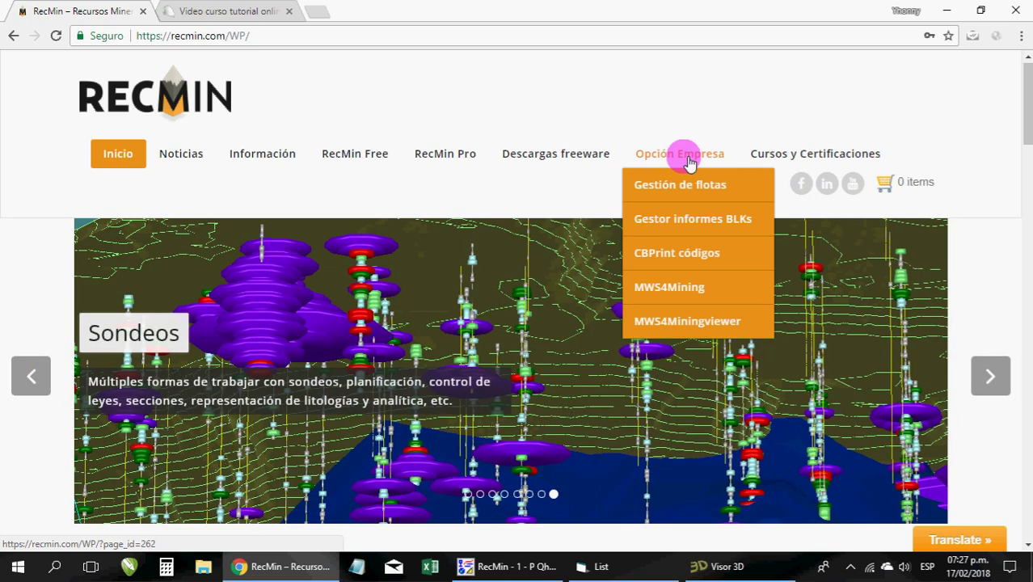
- Scroll through the site's news and training sections, then minimize the browser
scroll(566, 300, "down", 10)
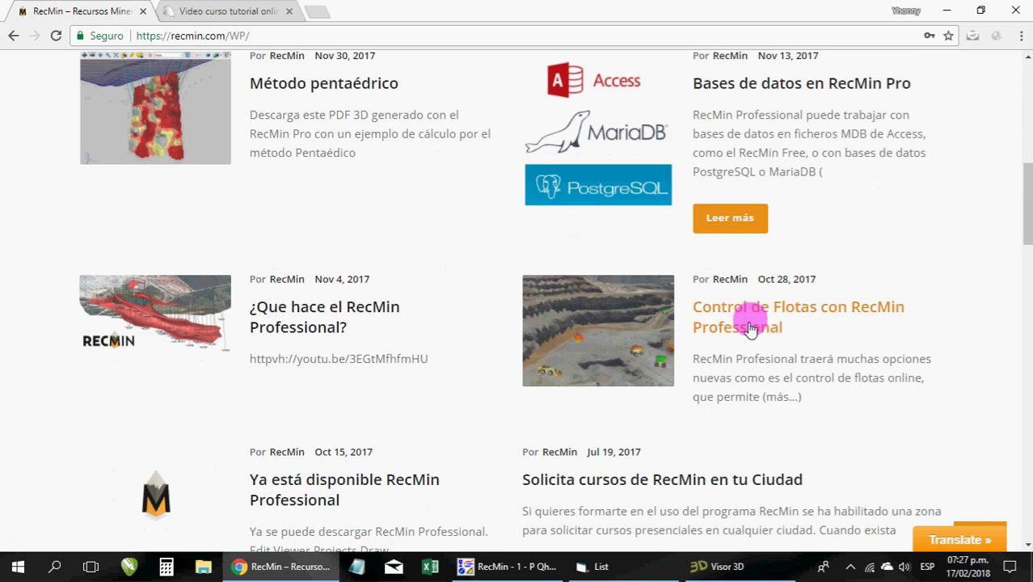
scroll(566, 339, "up", 10)
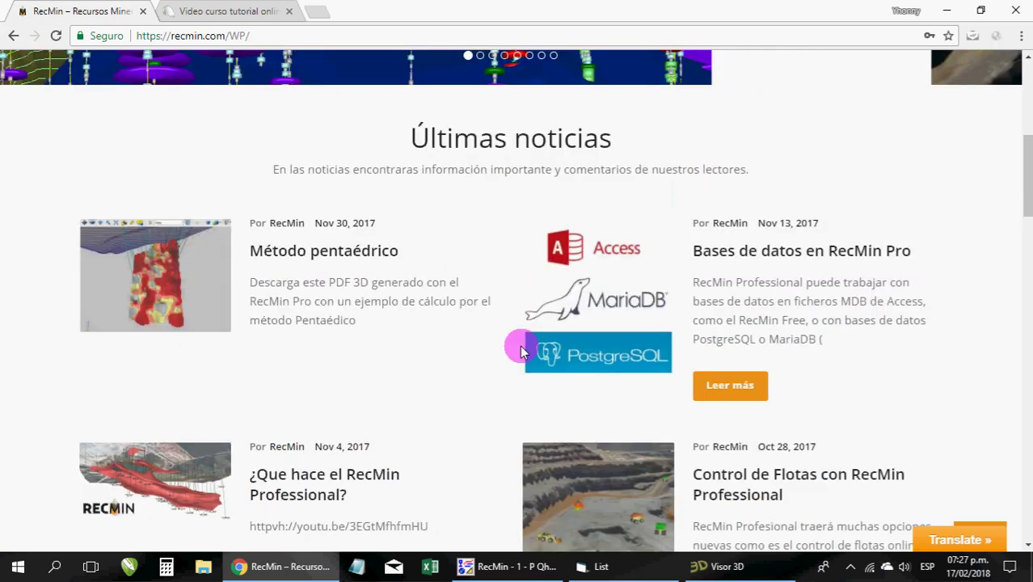
scroll(436, 257, "down", 15)
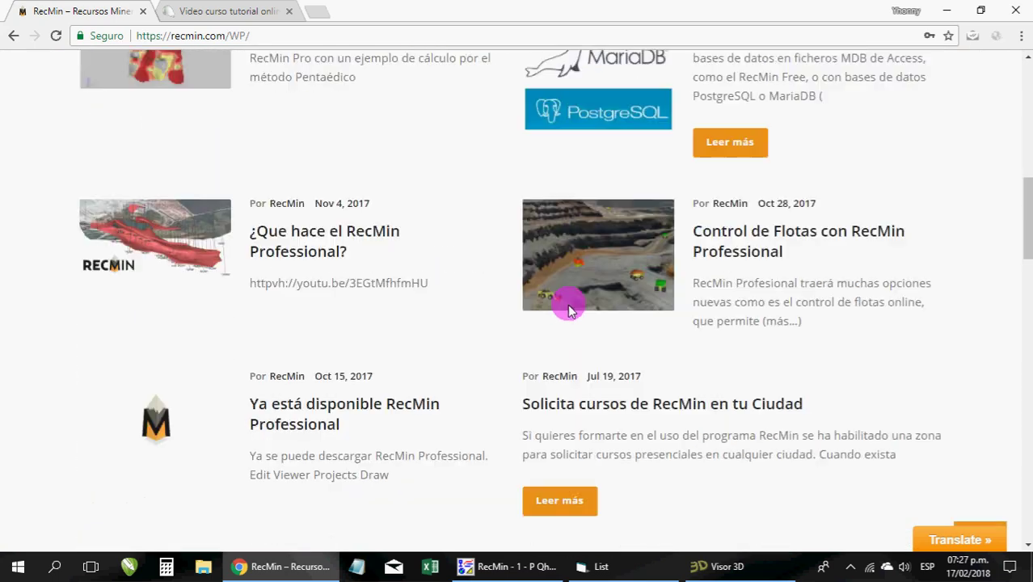
scroll(623, 340, "down", 1)
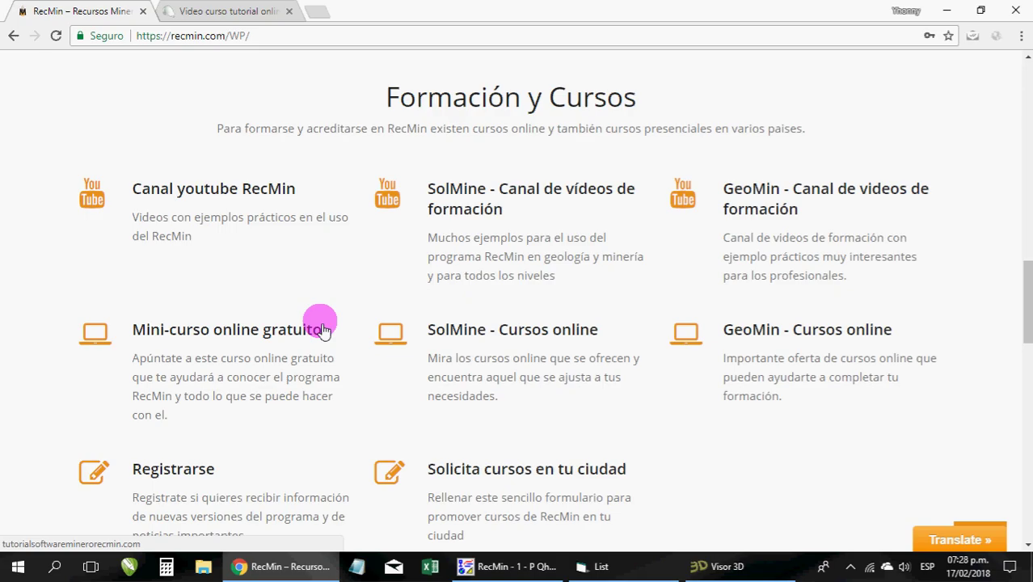
scroll(324, 321, "up", 7)
scroll(352, 321, "up", 5)
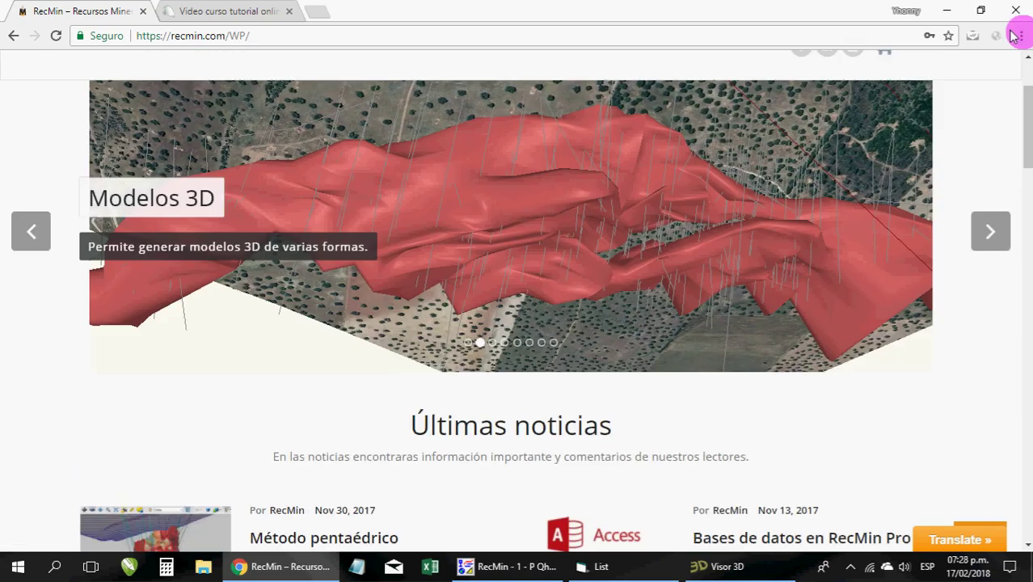
left_click(948, 11)
- Move the Confi.pdf icon into open desktop space and restore the RecMin P QhuyaX window
left_click(593, 12)
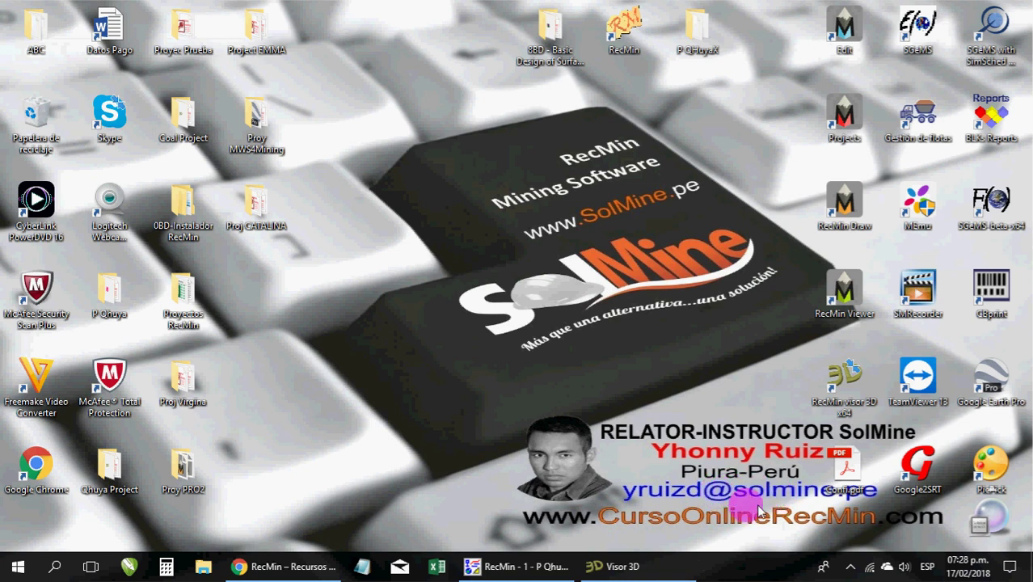
left_click_drag(841, 481, 772, 299)
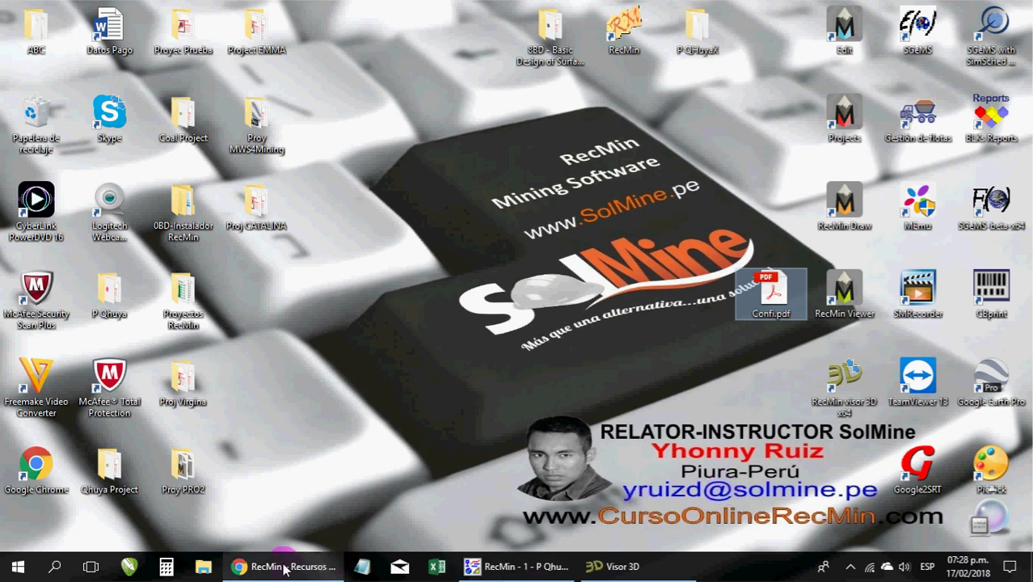
mouse_move(285, 570)
left_click(513, 569)
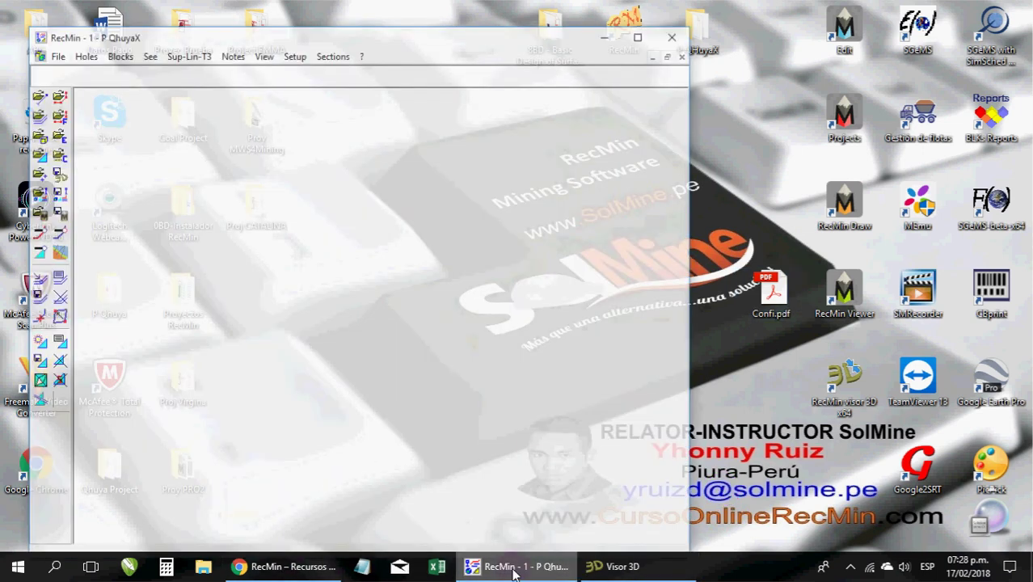